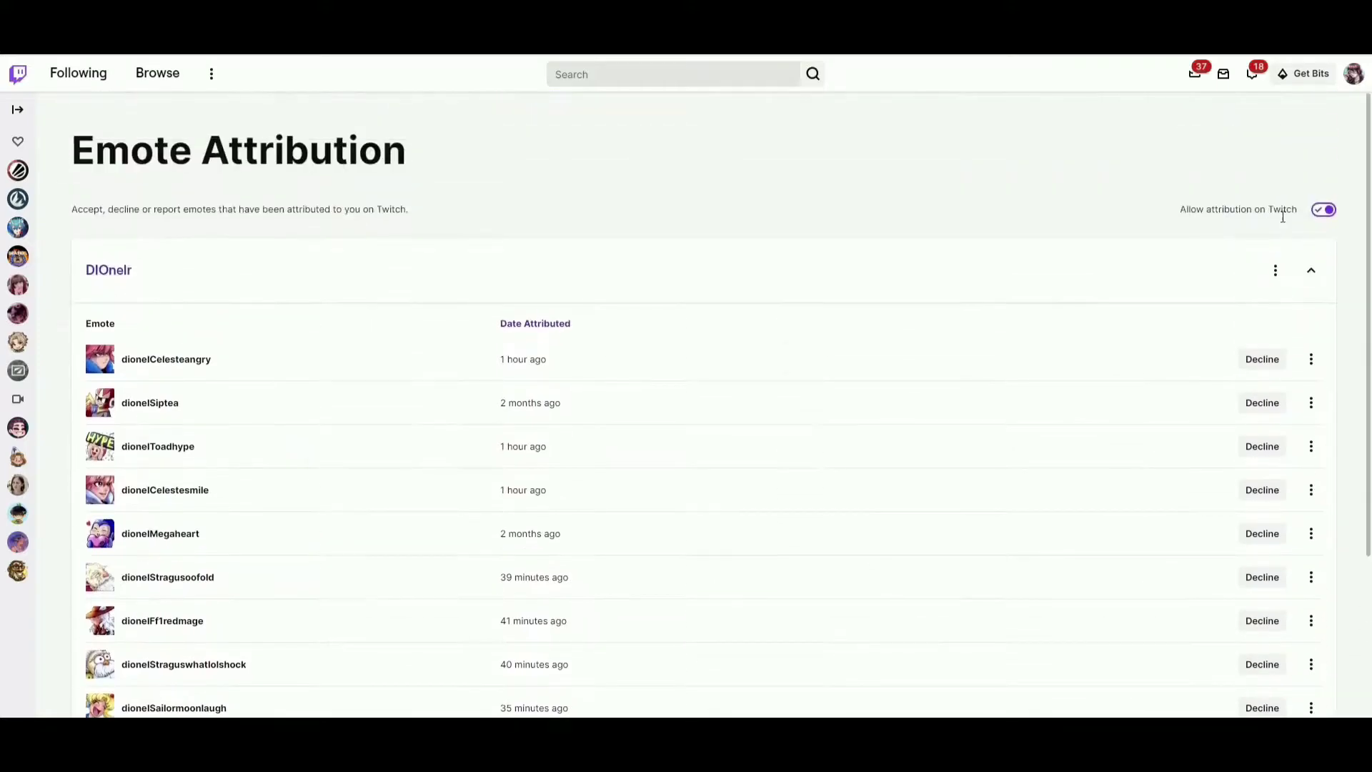
Pause the emote attribution tutorial at 0:17 and exit fullscreen to the watch page
{"action": "key", "text": "k"}
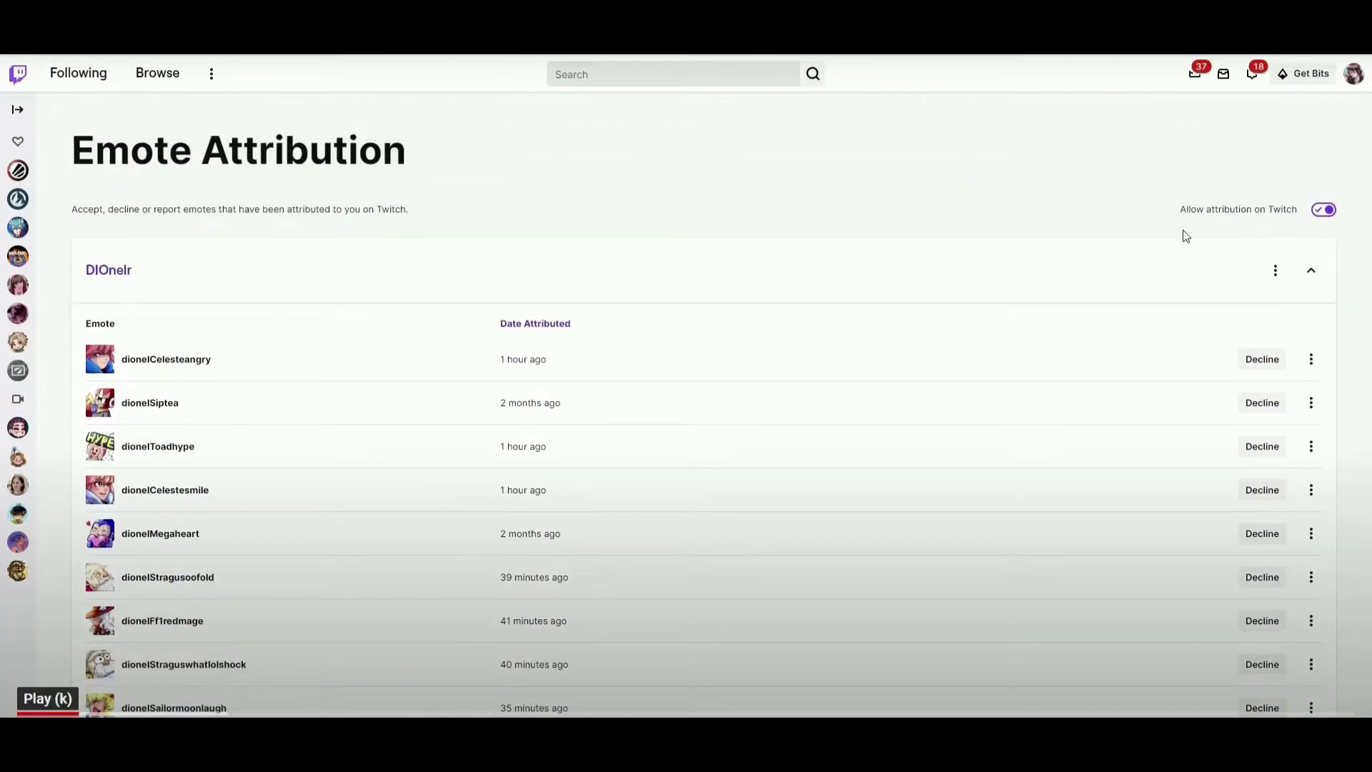
{"action": "key", "text": "Escape"}
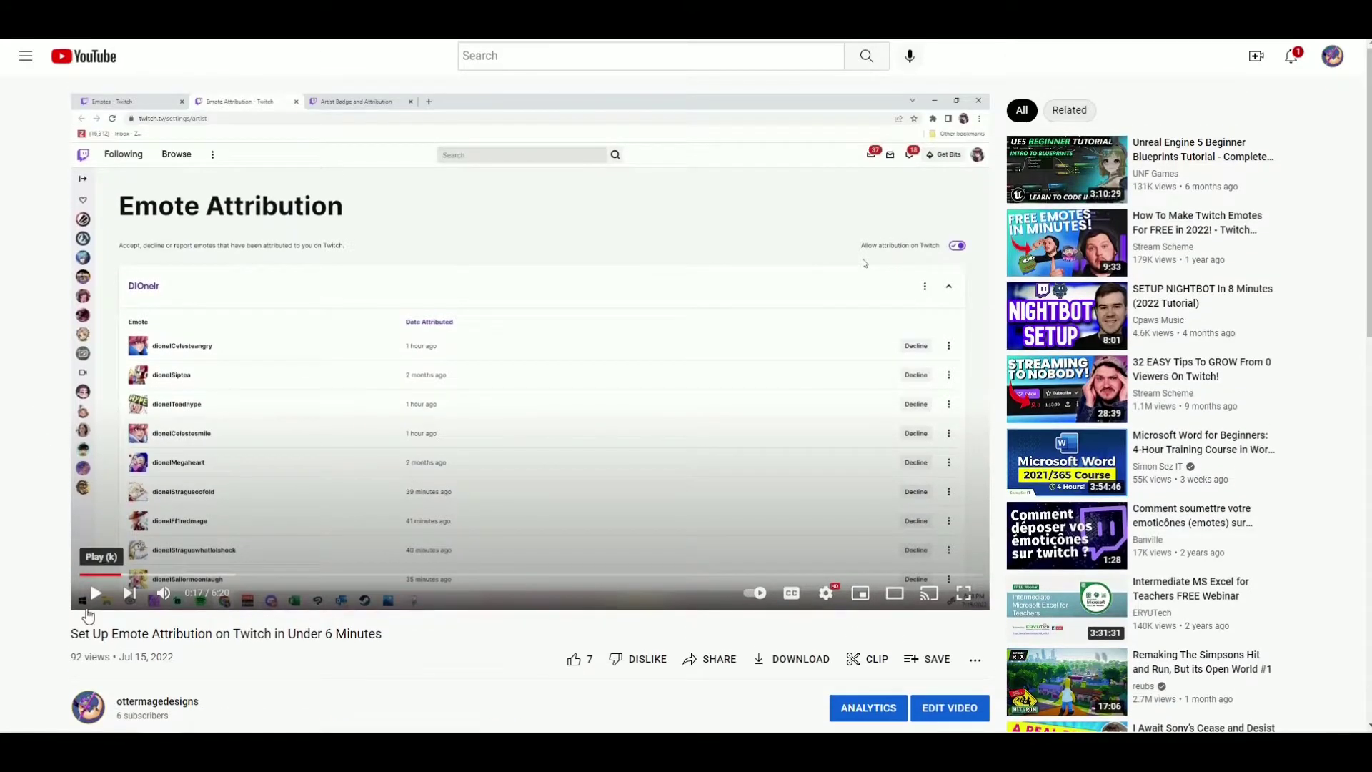
Find the viewer comment asking how to change the emote prefix, then heart and like it
{"action": "scroll", "coordinate": [39, 519], "scroll_direction": "down", "scroll_amount": 5}
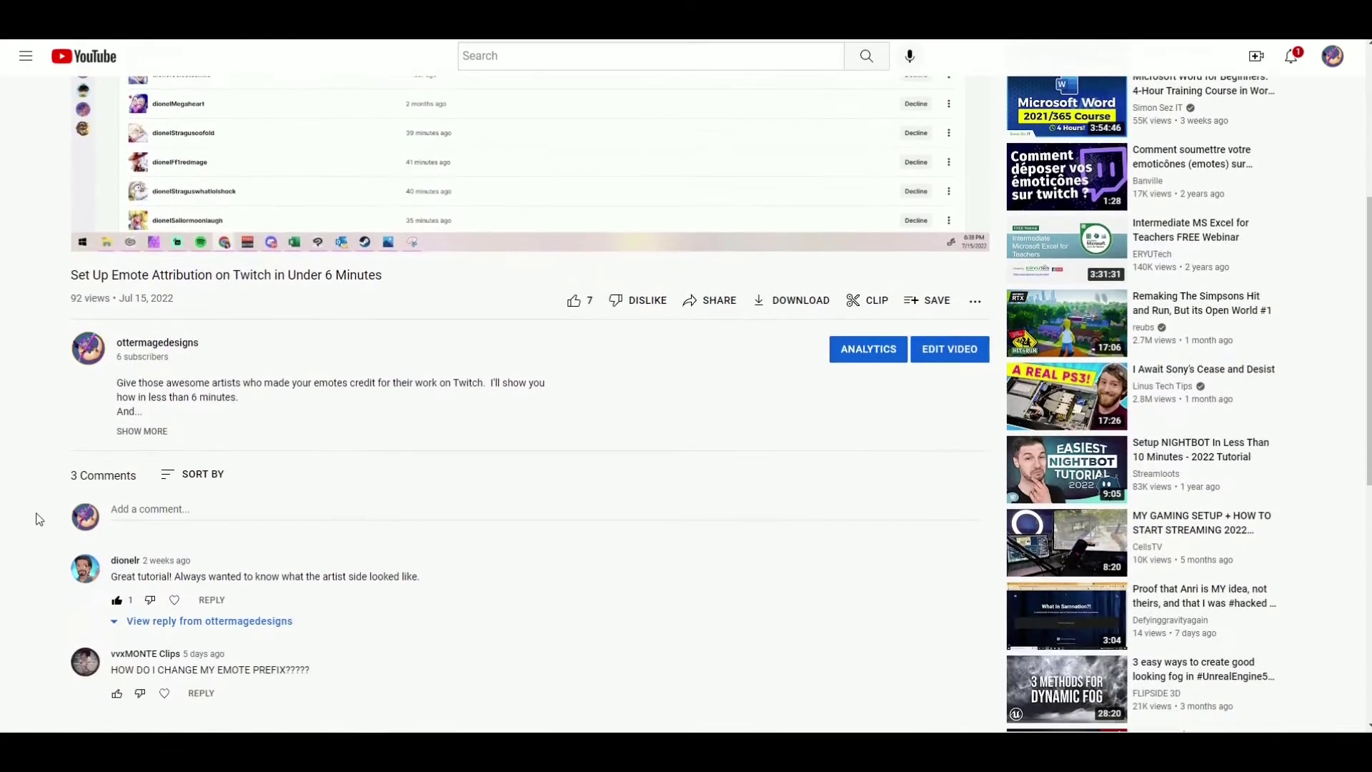
{"action": "scroll", "coordinate": [40, 519], "scroll_direction": "down", "scroll_amount": 3}
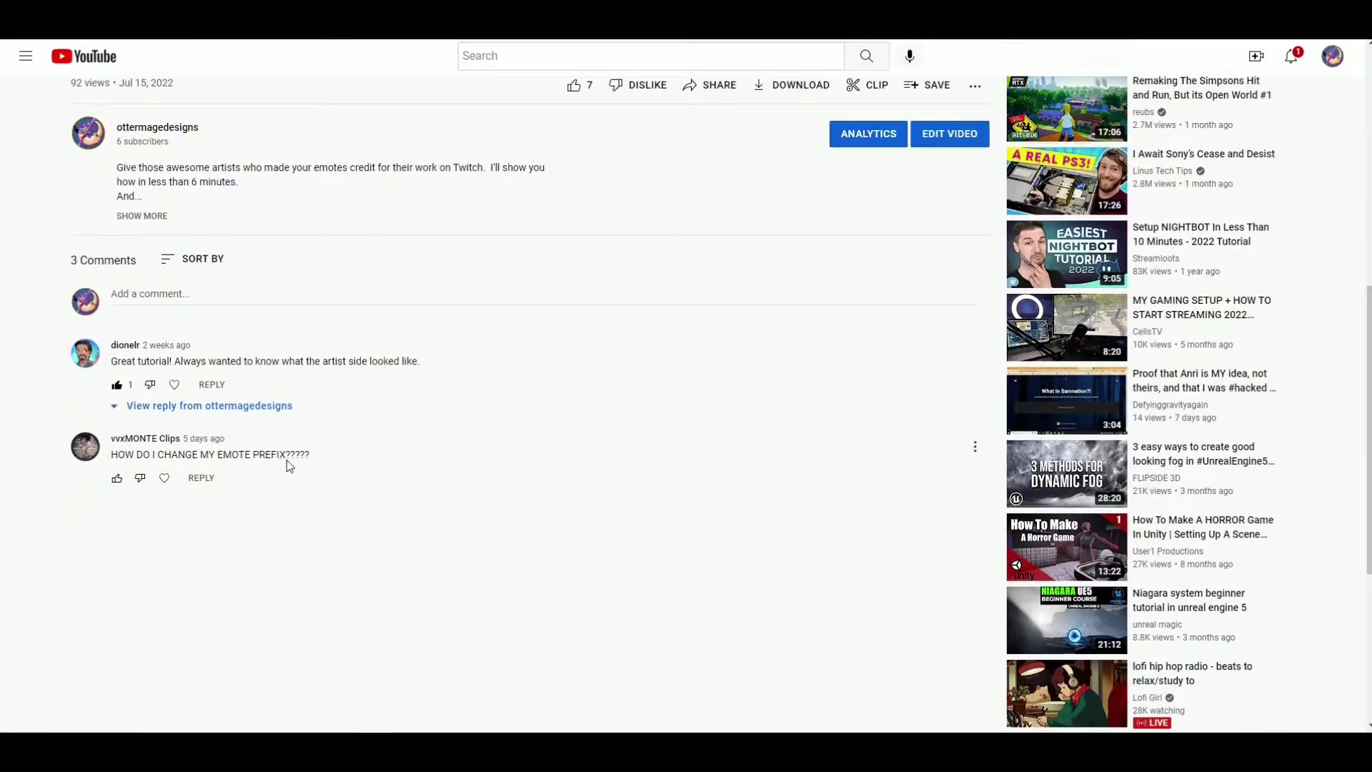
{"action": "left_click_drag", "start_coordinate": [309, 455], "coordinate": [43, 450]}
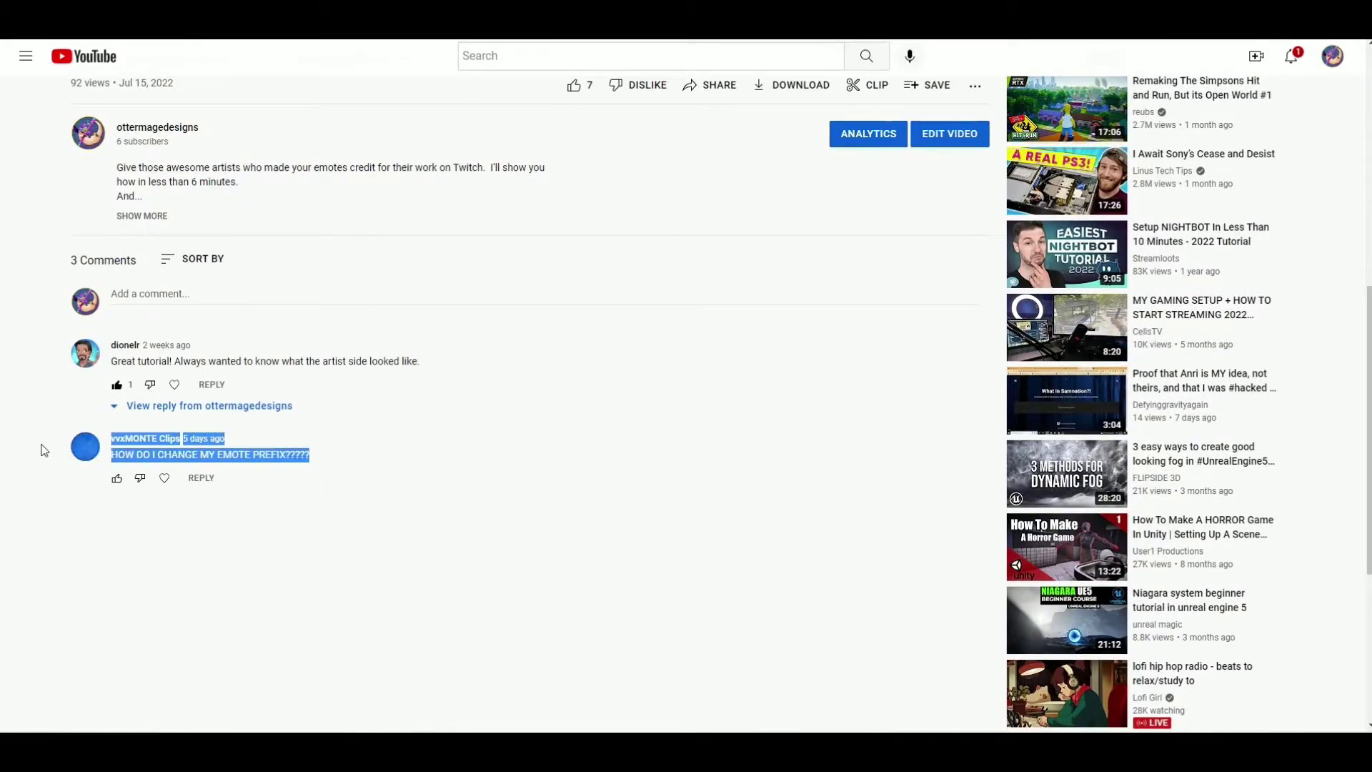
{"action": "left_click", "coordinate": [70, 521]}
{"action": "scroll", "coordinate": [169, 612], "scroll_direction": "up", "scroll_amount": 1}
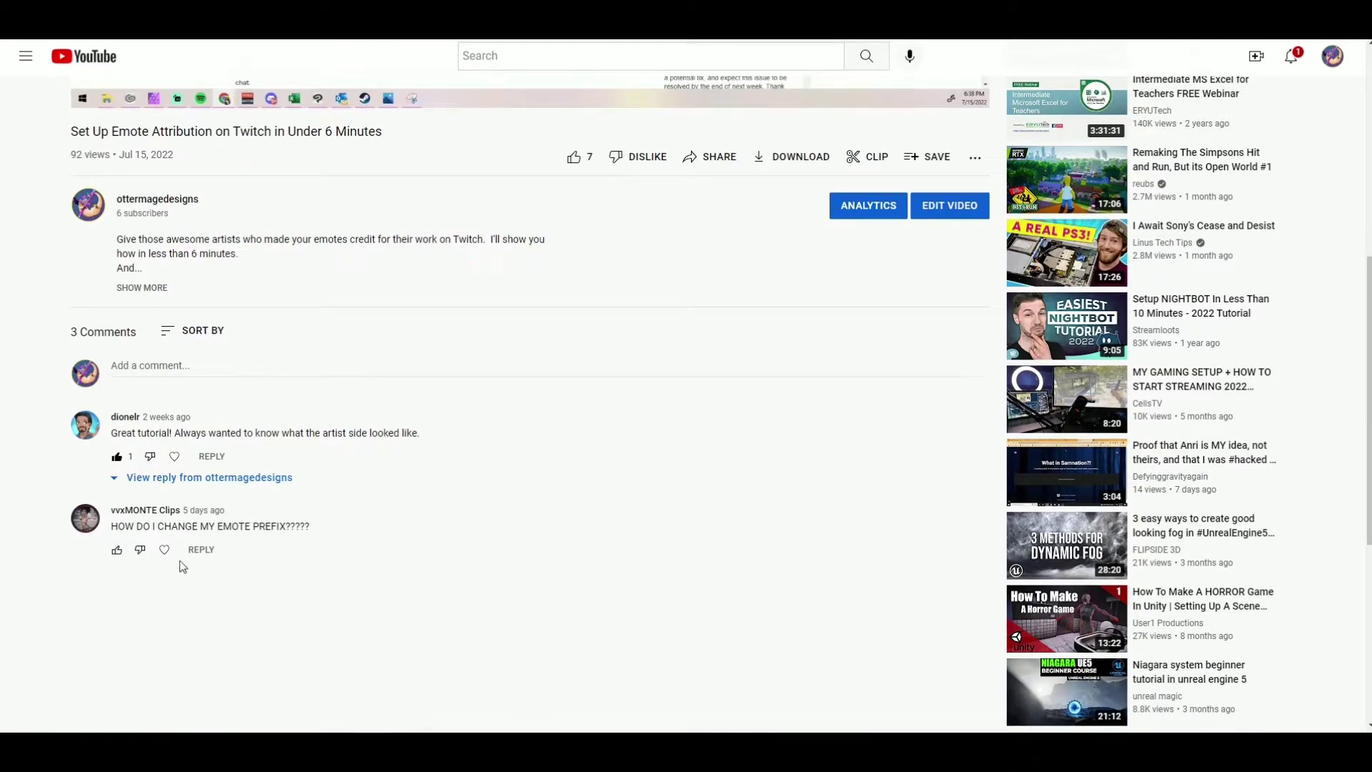
{"action": "left_click", "coordinate": [165, 550]}
{"action": "left_click", "coordinate": [116, 549]}
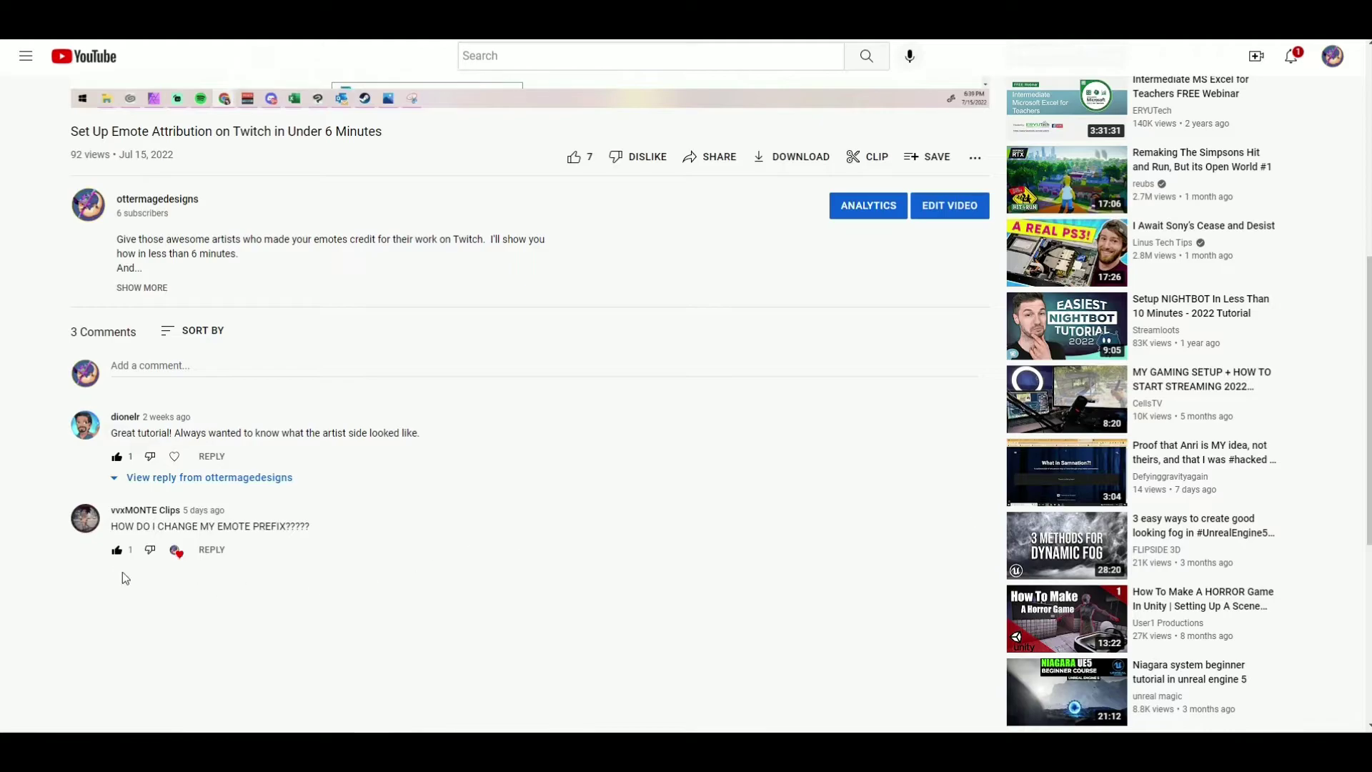
{"action": "scroll", "coordinate": [30, 254], "scroll_direction": "up", "scroll_amount": 7}
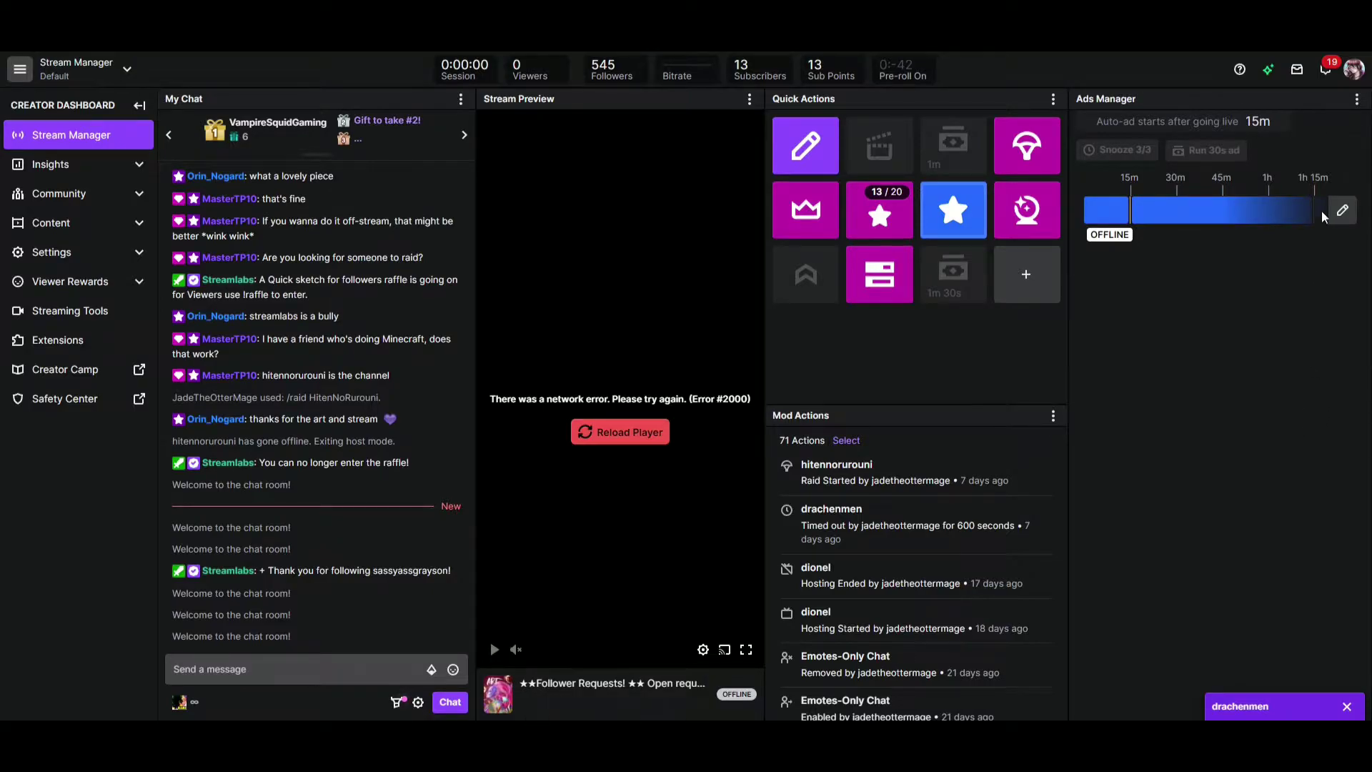
Go to the channel's home page via the avatar's Channel option, then reopen the account menu
{"action": "left_click", "coordinate": [1354, 69]}
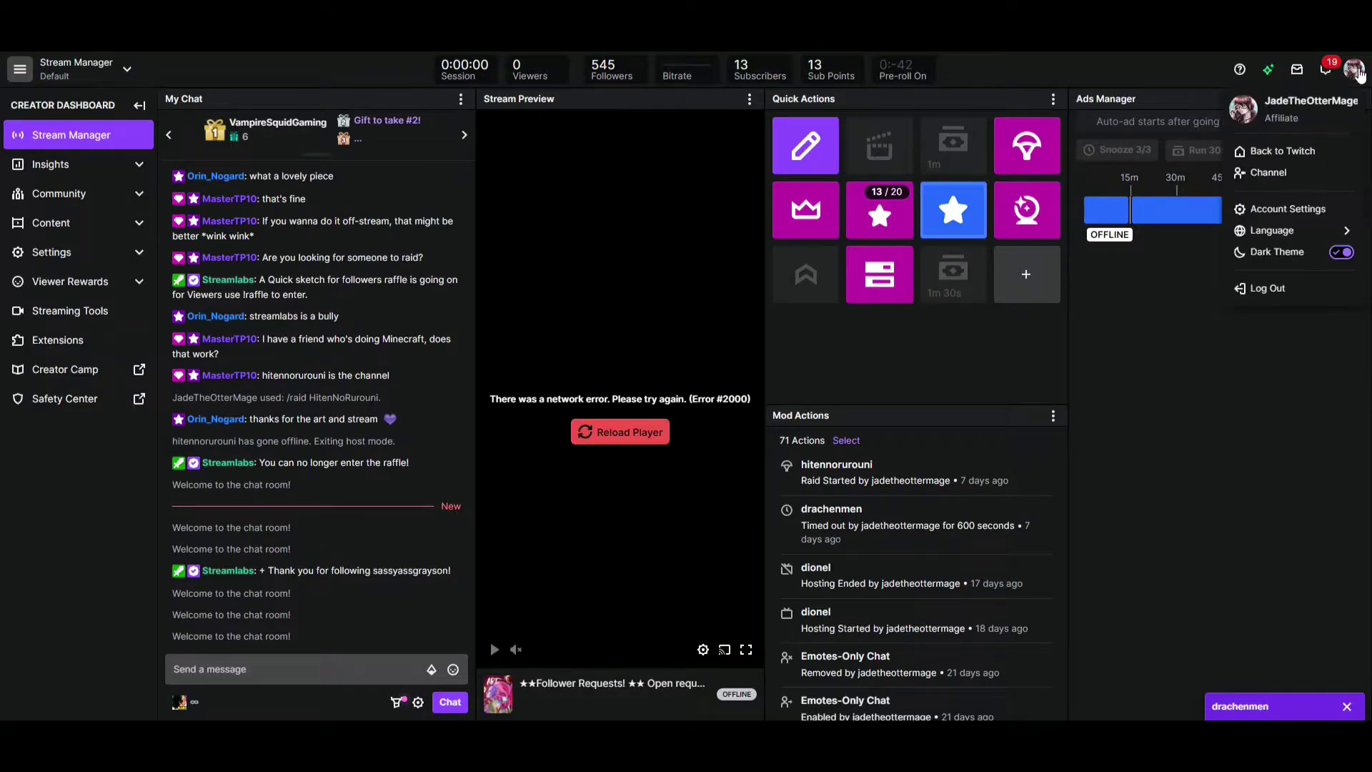
{"action": "left_click", "coordinate": [1265, 173]}
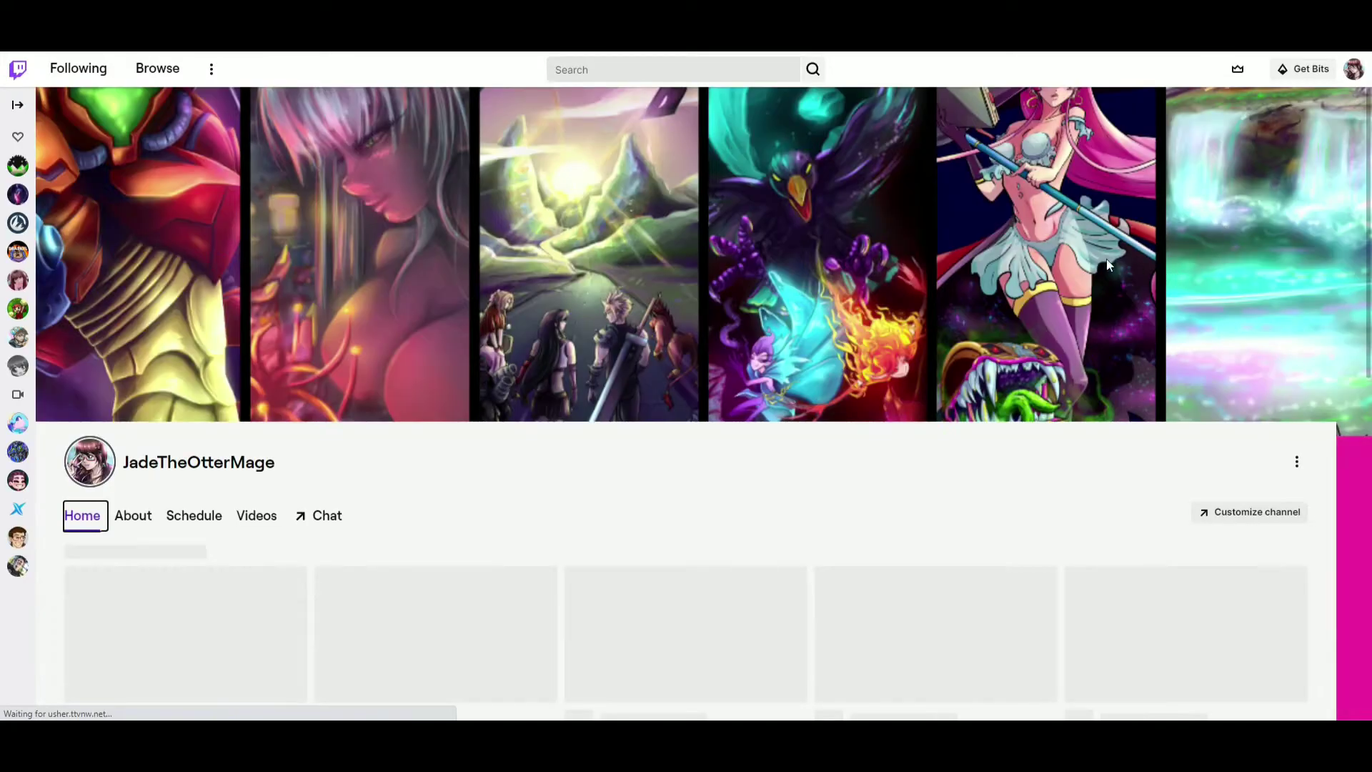
{"action": "scroll", "coordinate": [531, 396], "scroll_direction": "down", "scroll_amount": 3}
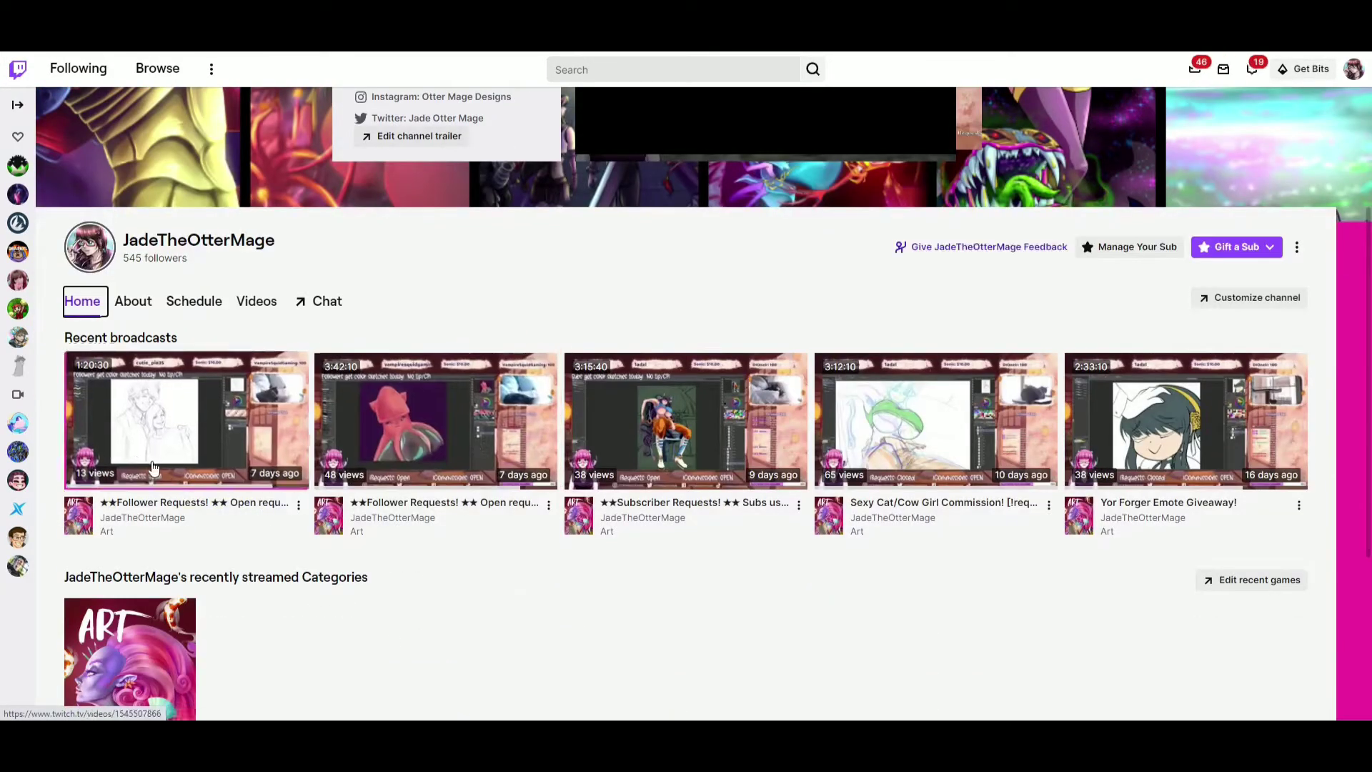
{"action": "scroll", "coordinate": [720, 551], "scroll_direction": "up", "scroll_amount": 3}
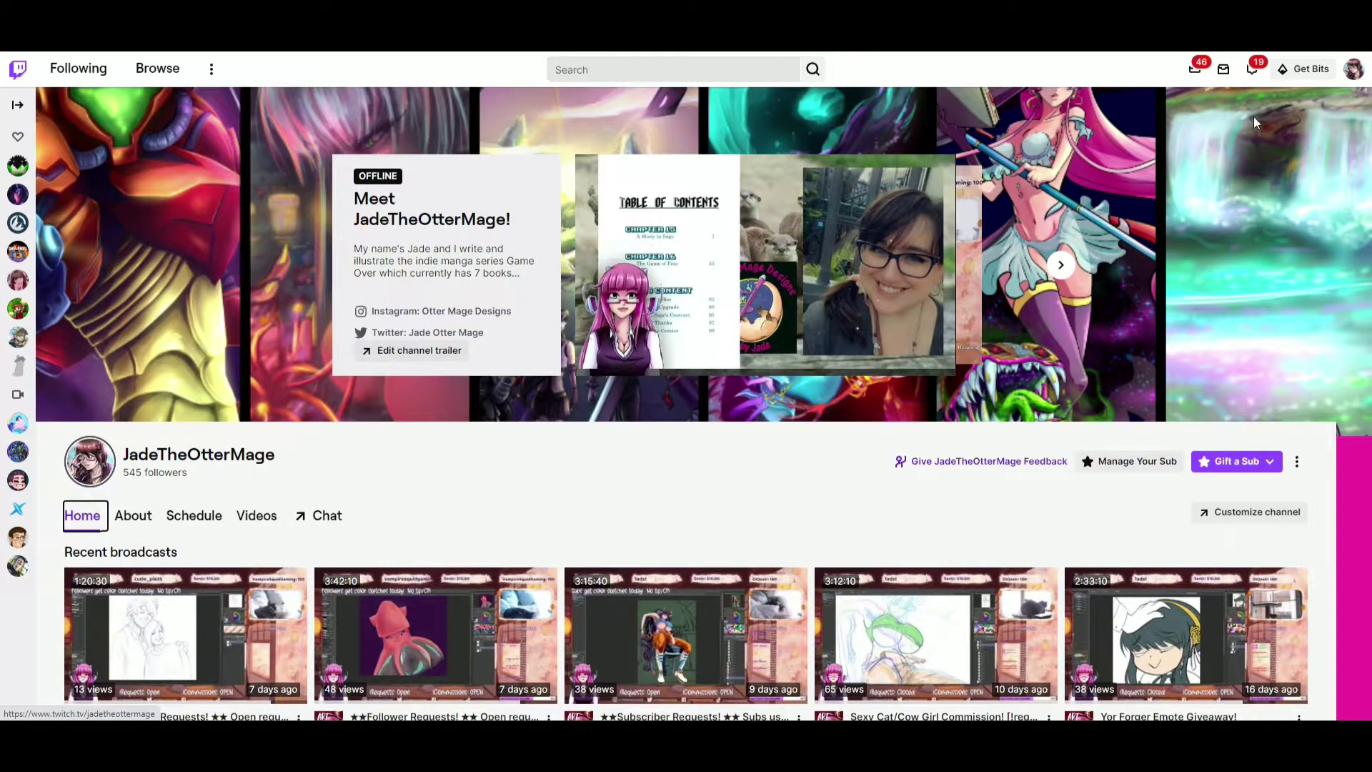
{"action": "left_click", "coordinate": [1357, 70]}
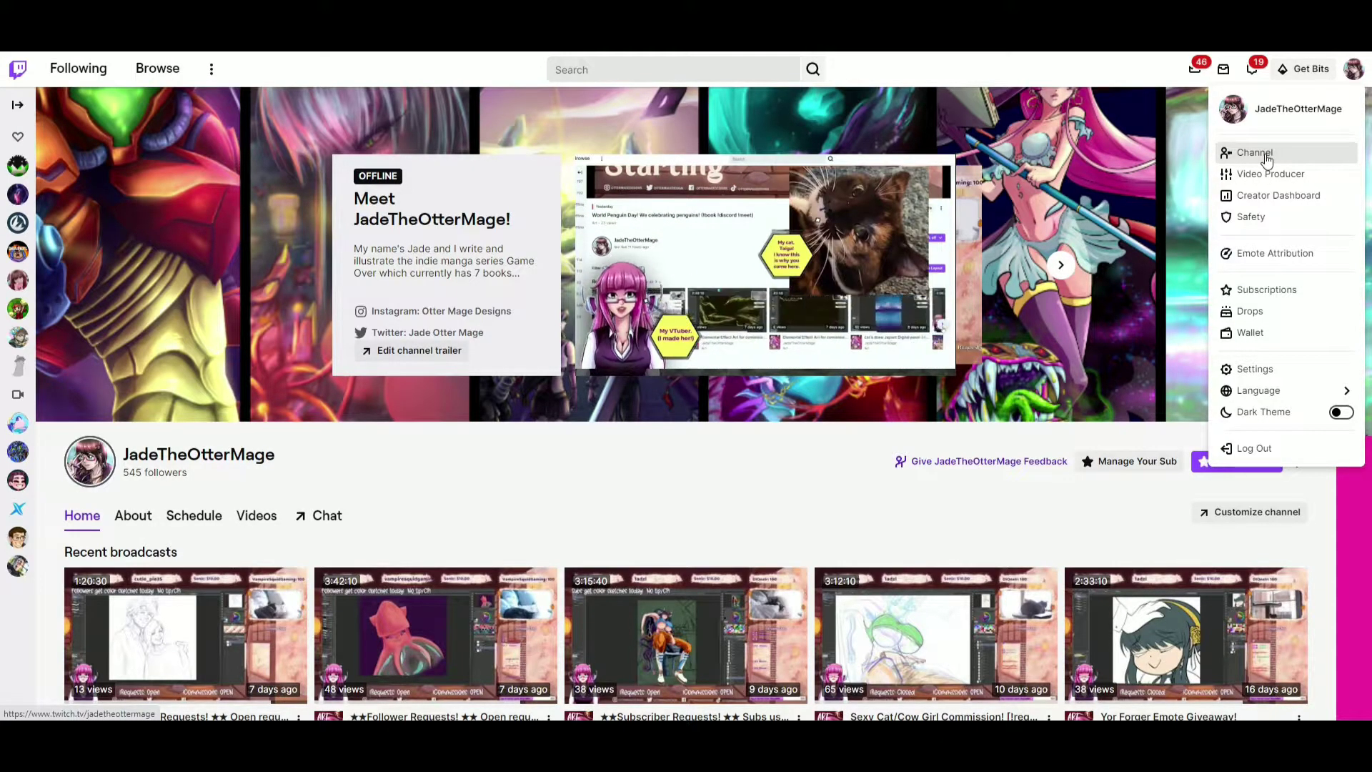
Open the Creator Dashboard and go to Viewer Rewards > Emotes in the sidebar
{"action": "left_click", "coordinate": [1262, 196]}
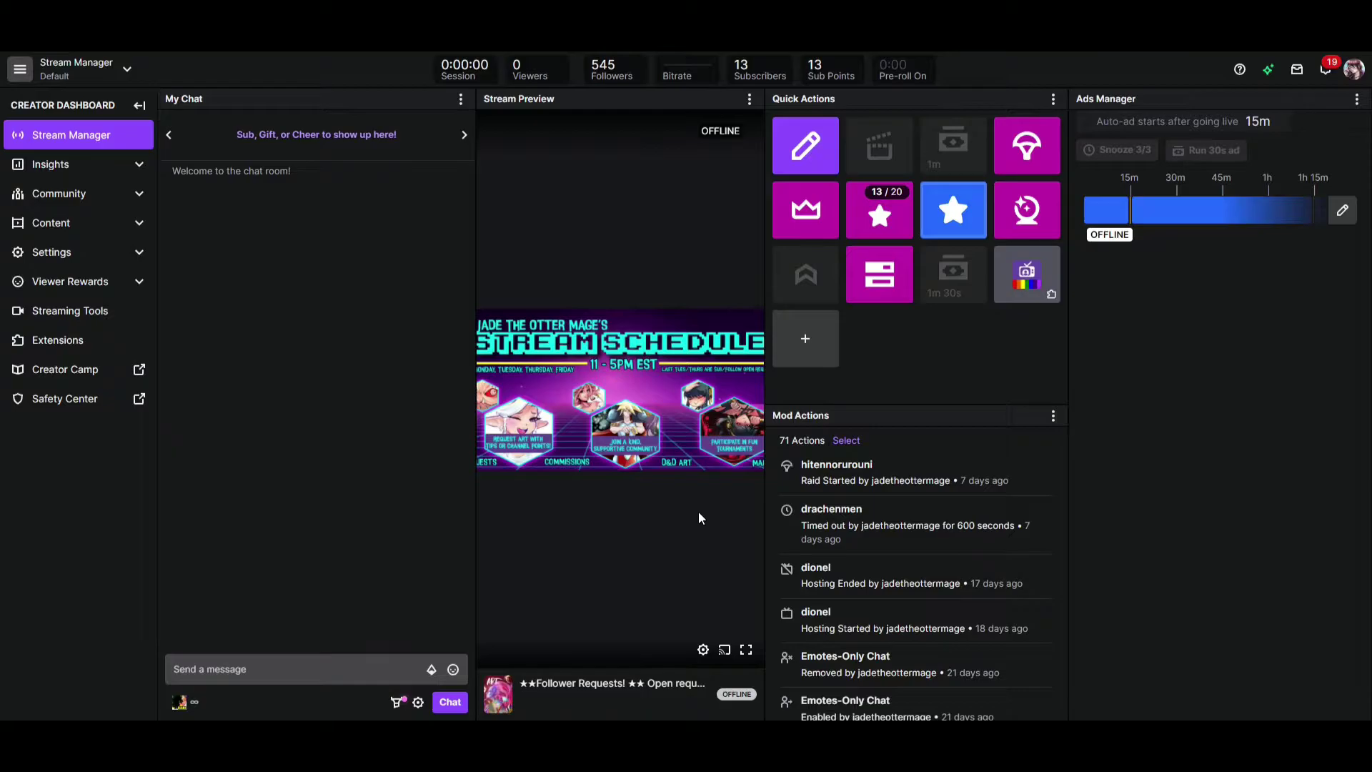
{"action": "left_click", "coordinate": [140, 170]}
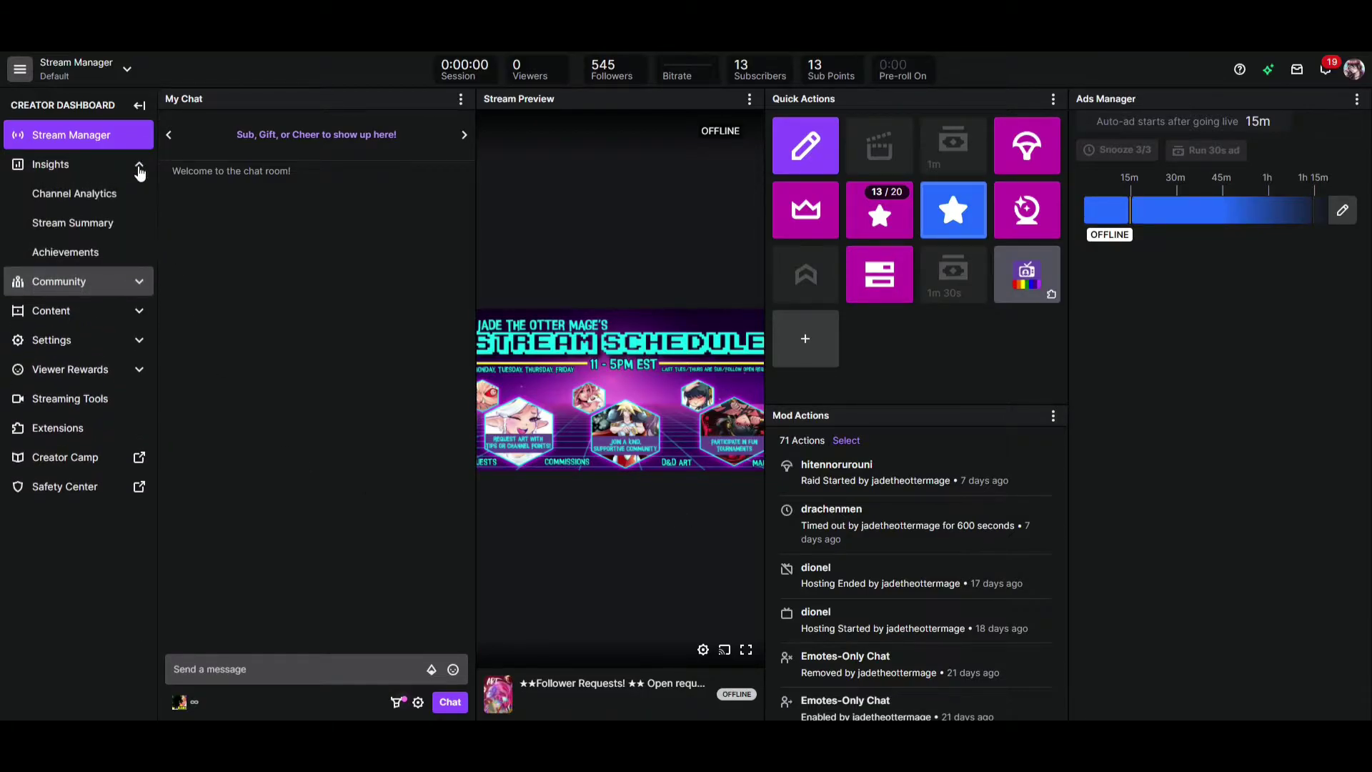
{"action": "left_click", "coordinate": [97, 284]}
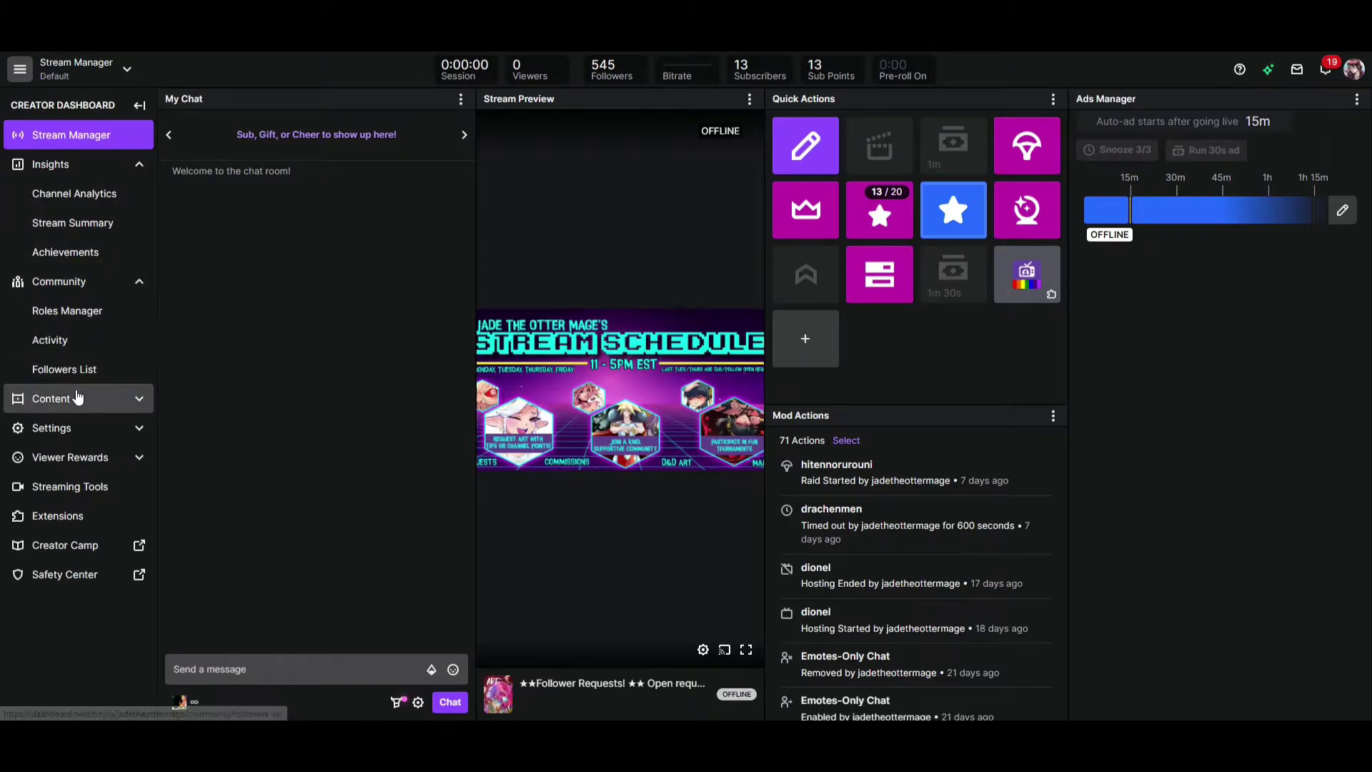
{"action": "left_click", "coordinate": [75, 461]}
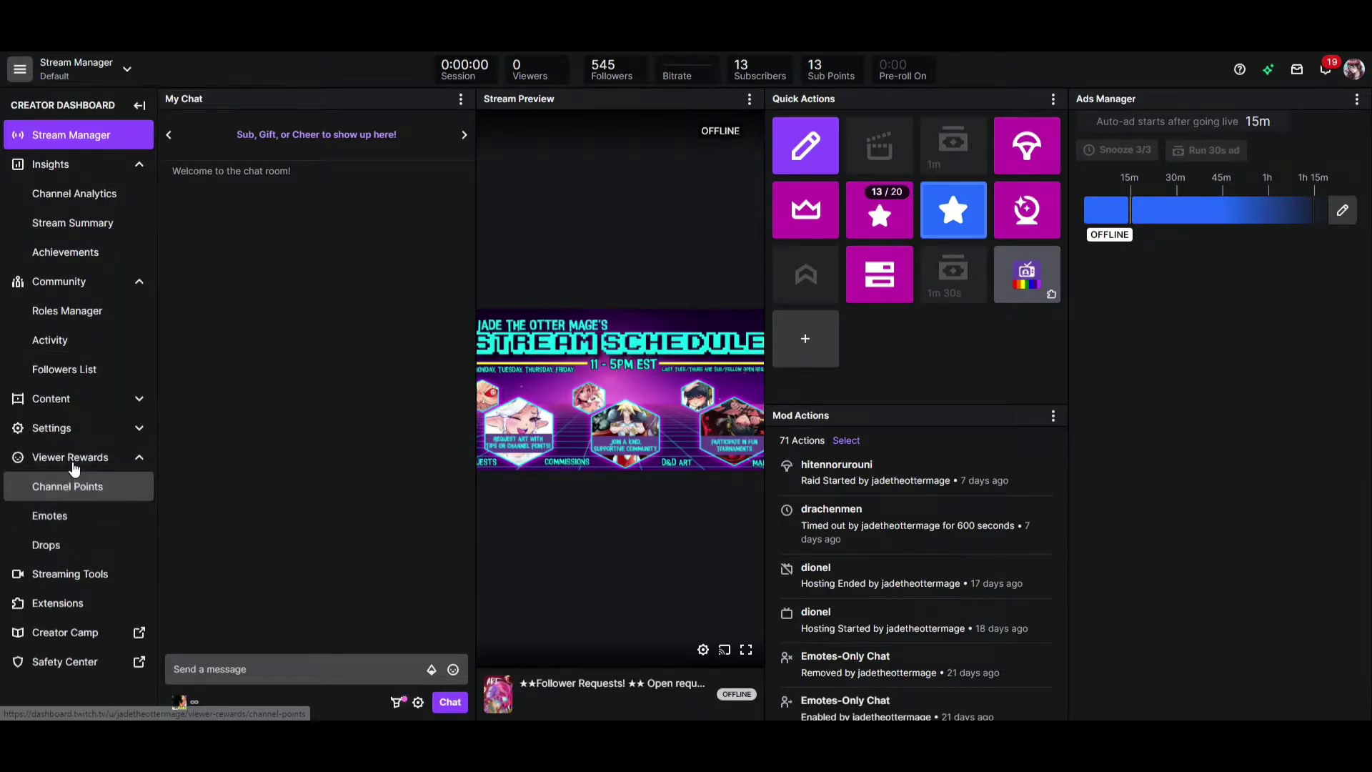
{"action": "left_click", "coordinate": [52, 517]}
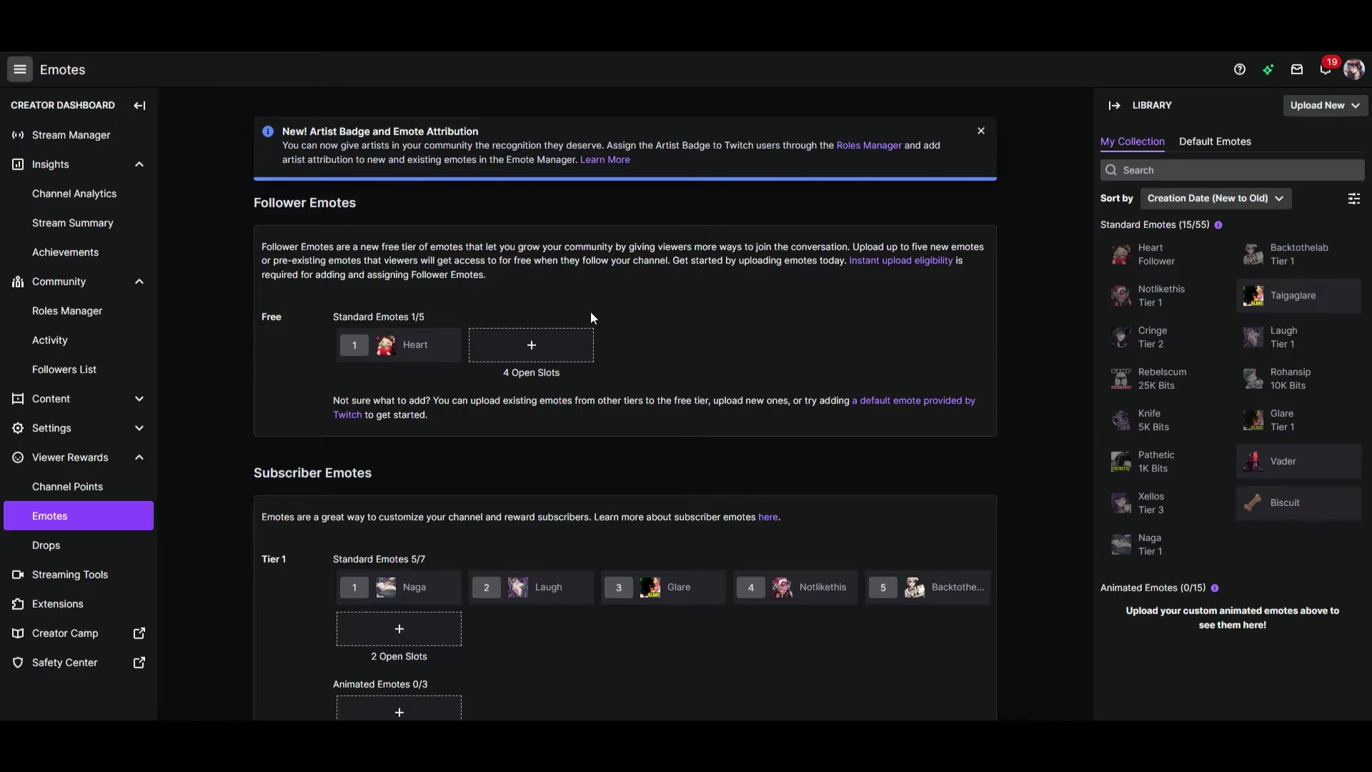
Scroll to the current emote prefix and open Update Prefix to preview the generated replacement
{"action": "scroll", "coordinate": [590, 311], "scroll_direction": "down", "scroll_amount": 7}
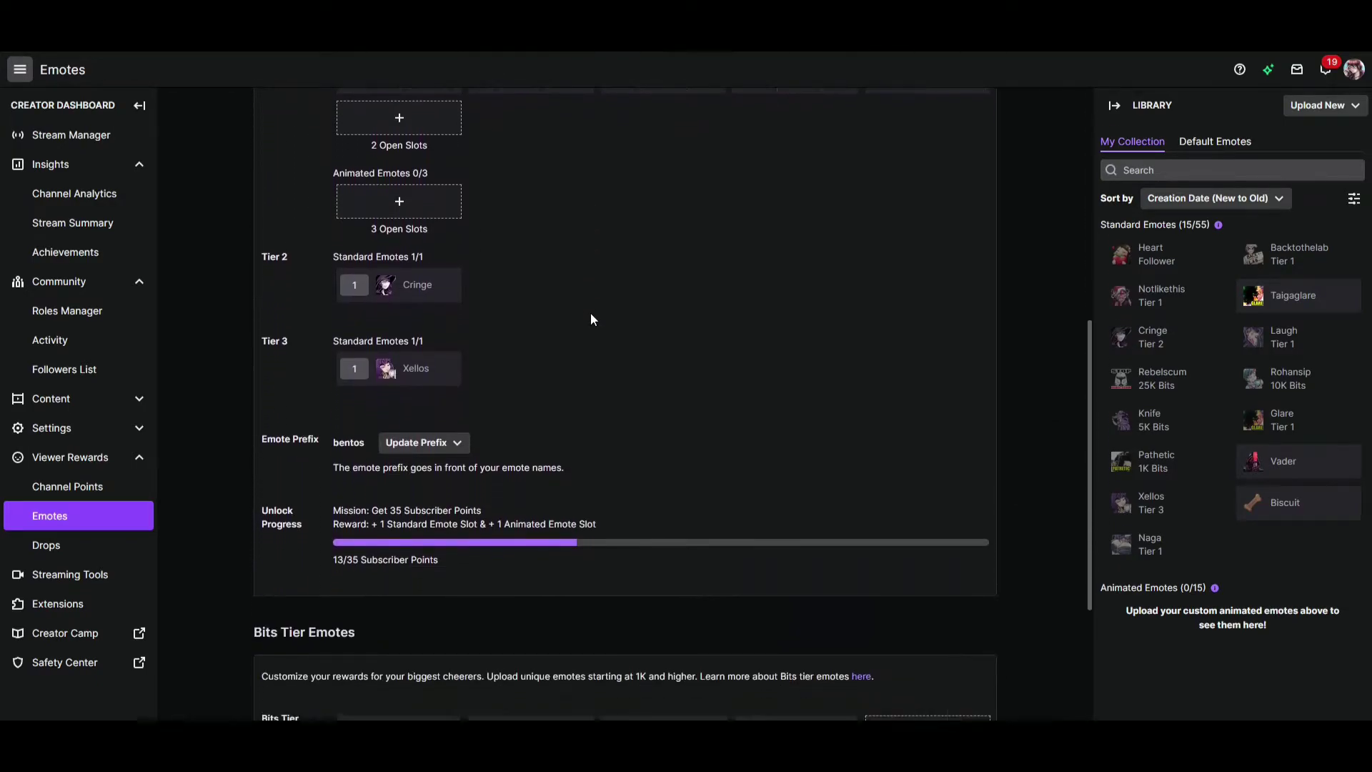
{"action": "scroll", "coordinate": [590, 319], "scroll_direction": "down", "scroll_amount": 1}
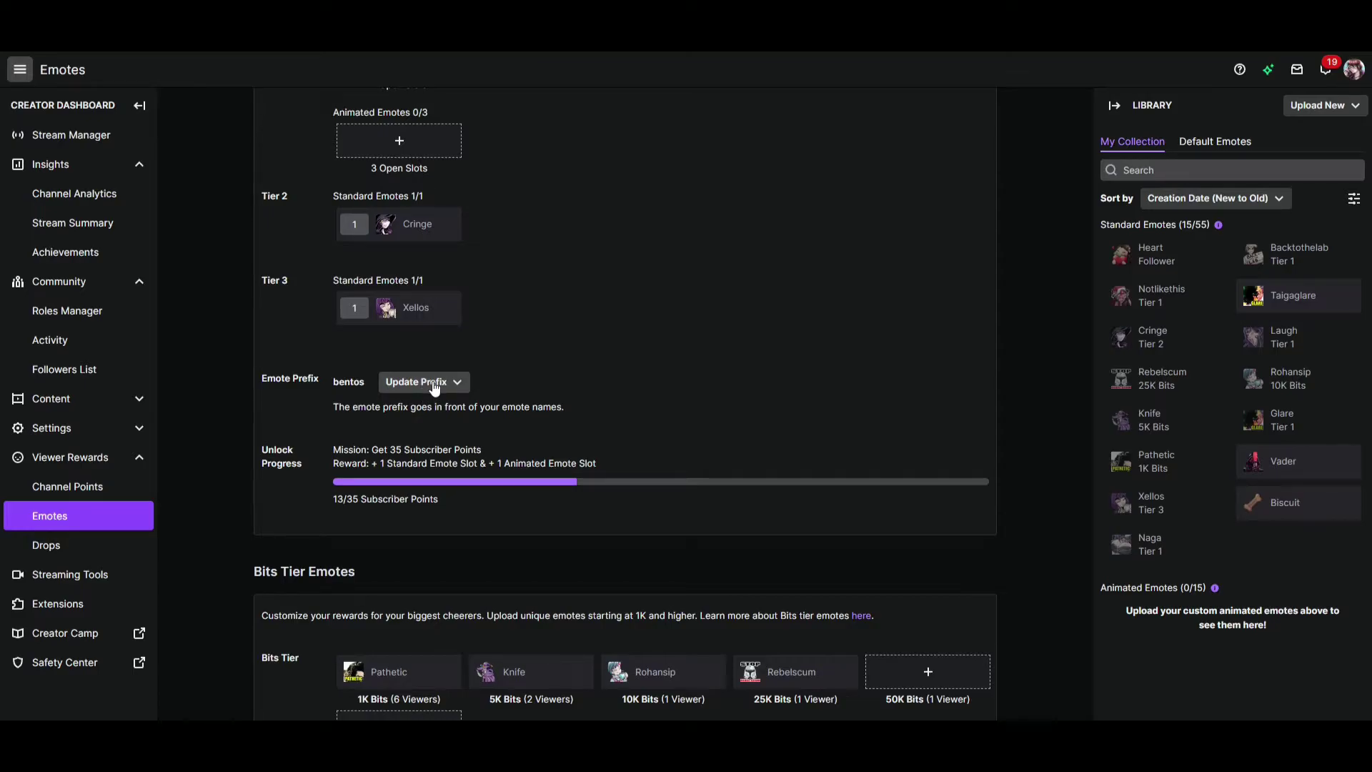
{"action": "left_click", "coordinate": [457, 384]}
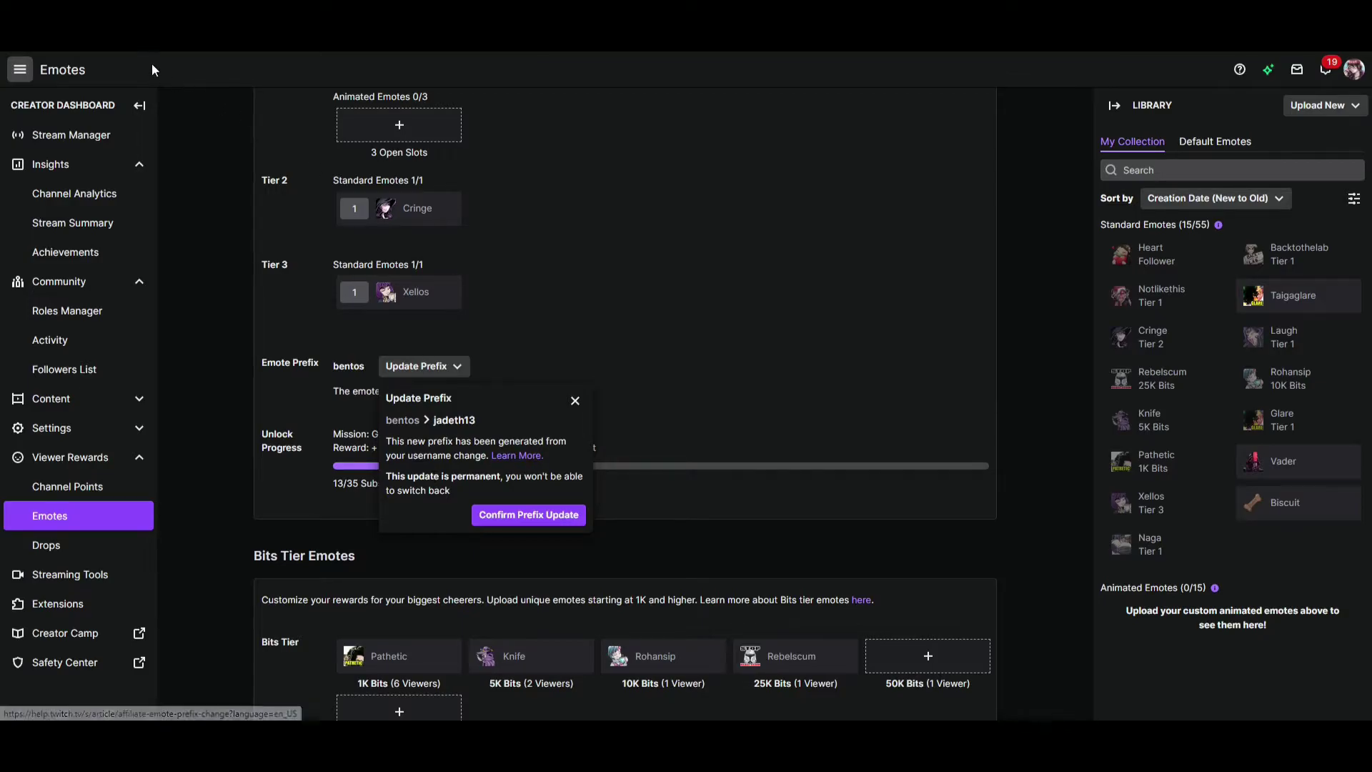
Follow Learn More to the 'Updating your Emote Prefix' help article and scroll to its FAQ
{"action": "left_click", "coordinate": [517, 455]}
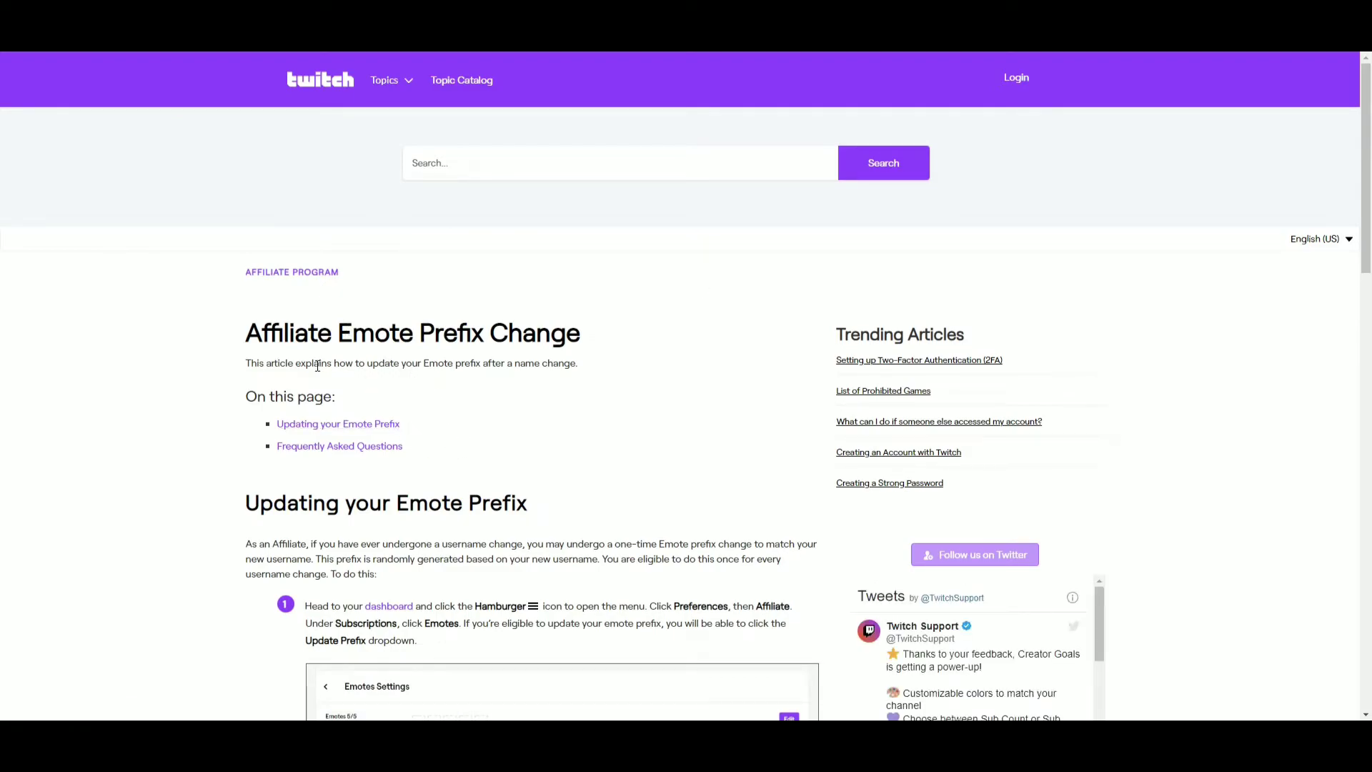
{"action": "scroll", "coordinate": [550, 368], "scroll_direction": "down", "scroll_amount": 2}
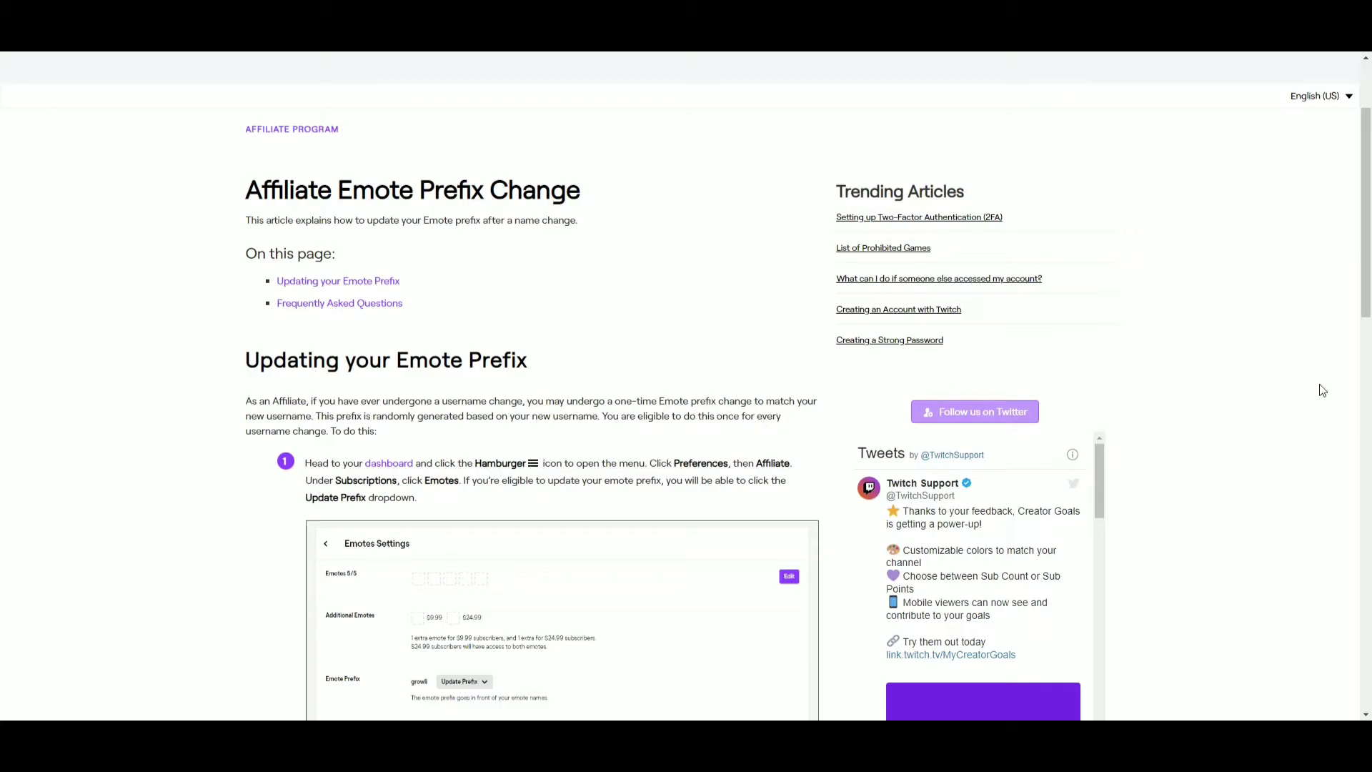
{"action": "left_click_drag", "start_coordinate": [1366, 256], "coordinate": [1366, 329]}
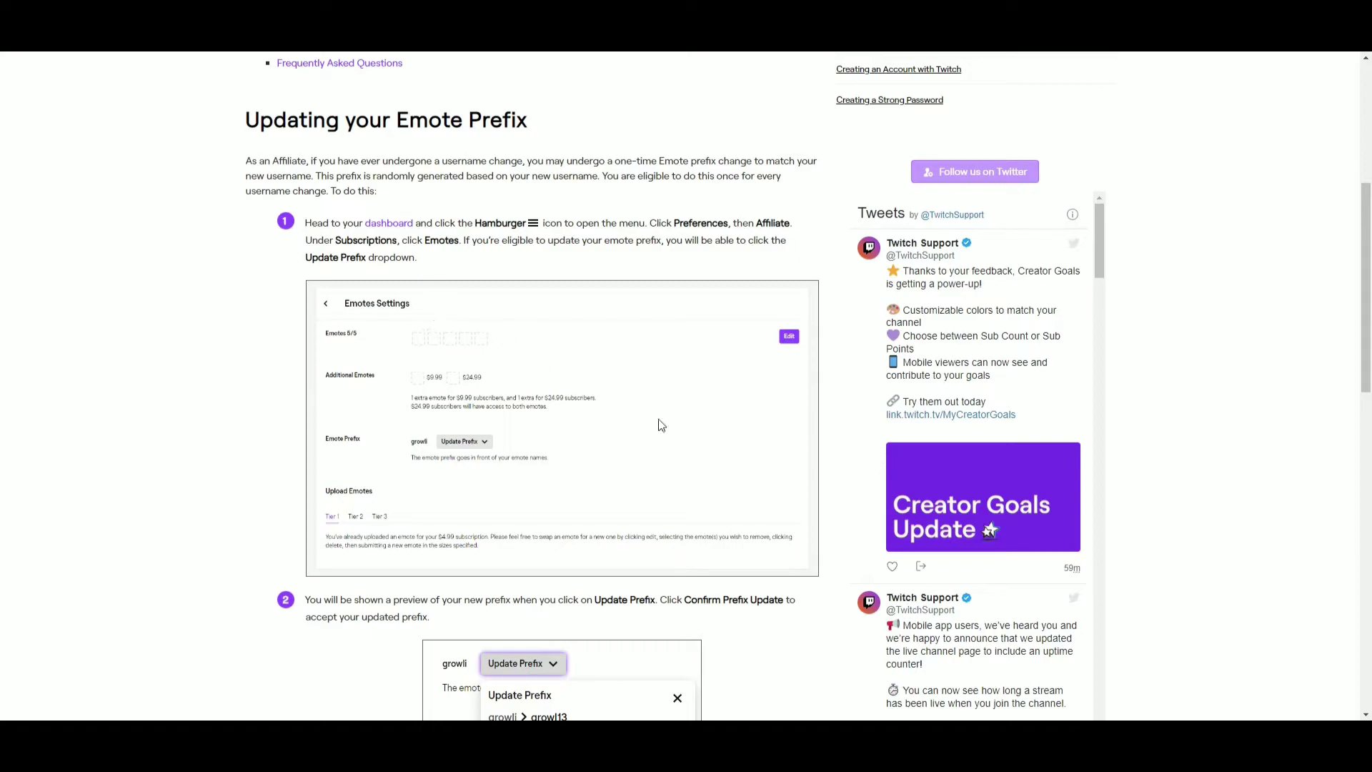
{"action": "left_click_drag", "start_coordinate": [1367, 232], "coordinate": [1351, 434]}
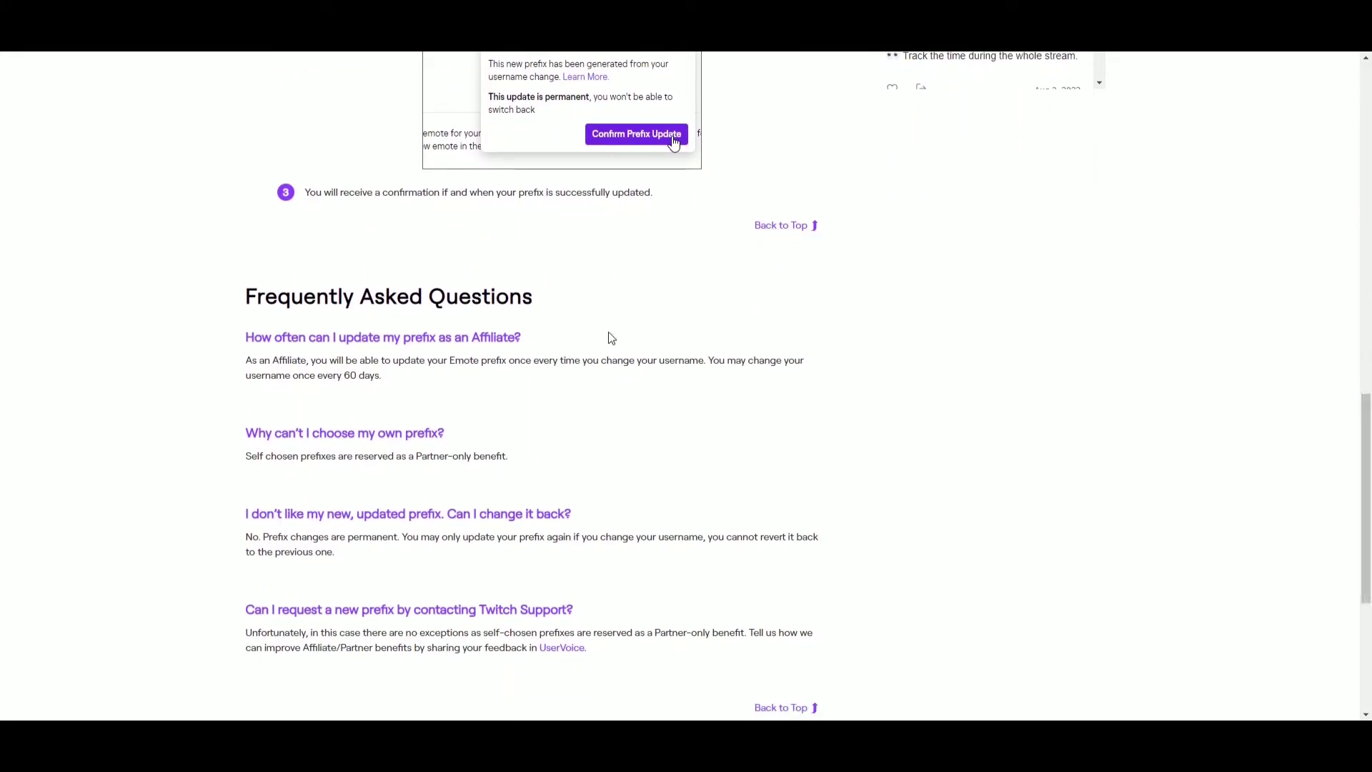
Highlight the FAQ answers on choosing your own prefix and permanent changes, then scroll back up
{"action": "left_click_drag", "start_coordinate": [218, 434], "coordinate": [533, 476]}
{"action": "left_click", "coordinate": [572, 477]}
{"action": "left_click_drag", "start_coordinate": [403, 554], "coordinate": [245, 519]}
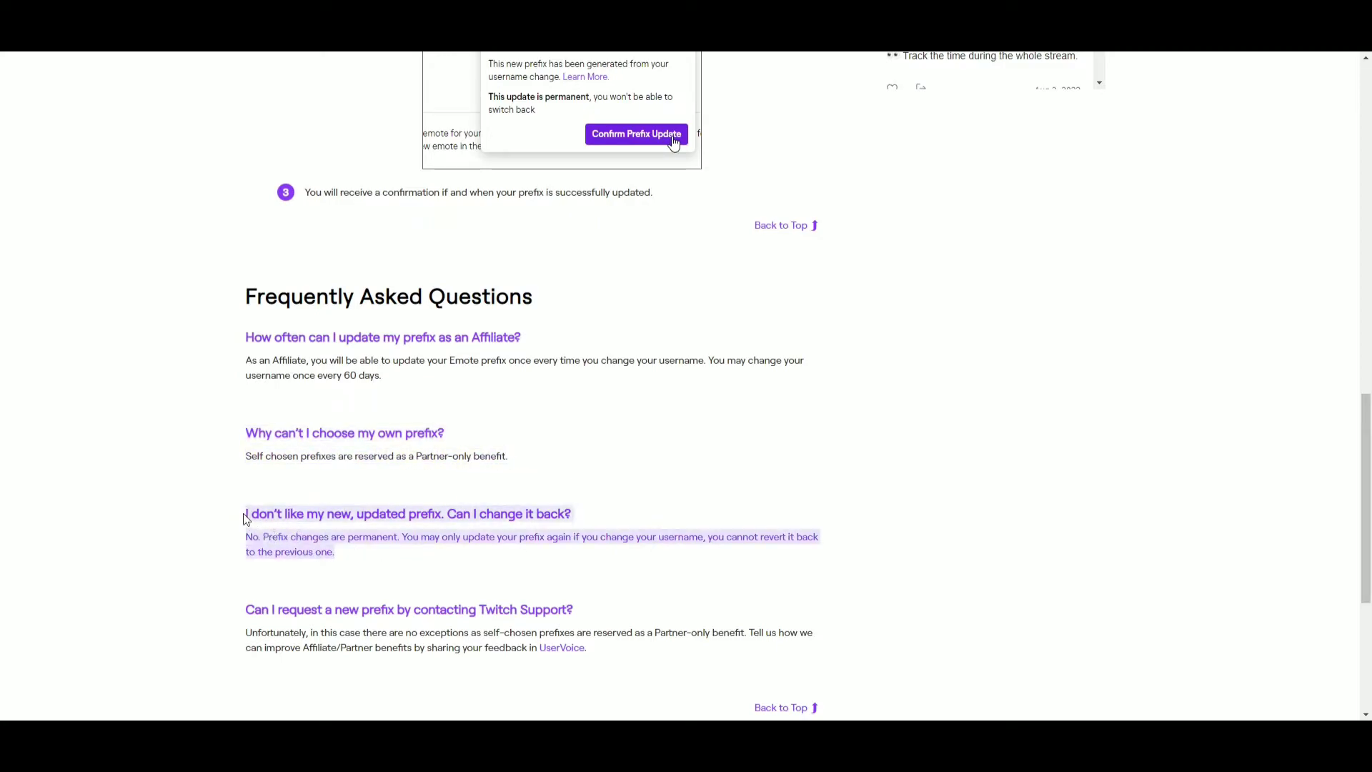
{"action": "left_click", "coordinate": [821, 578]}
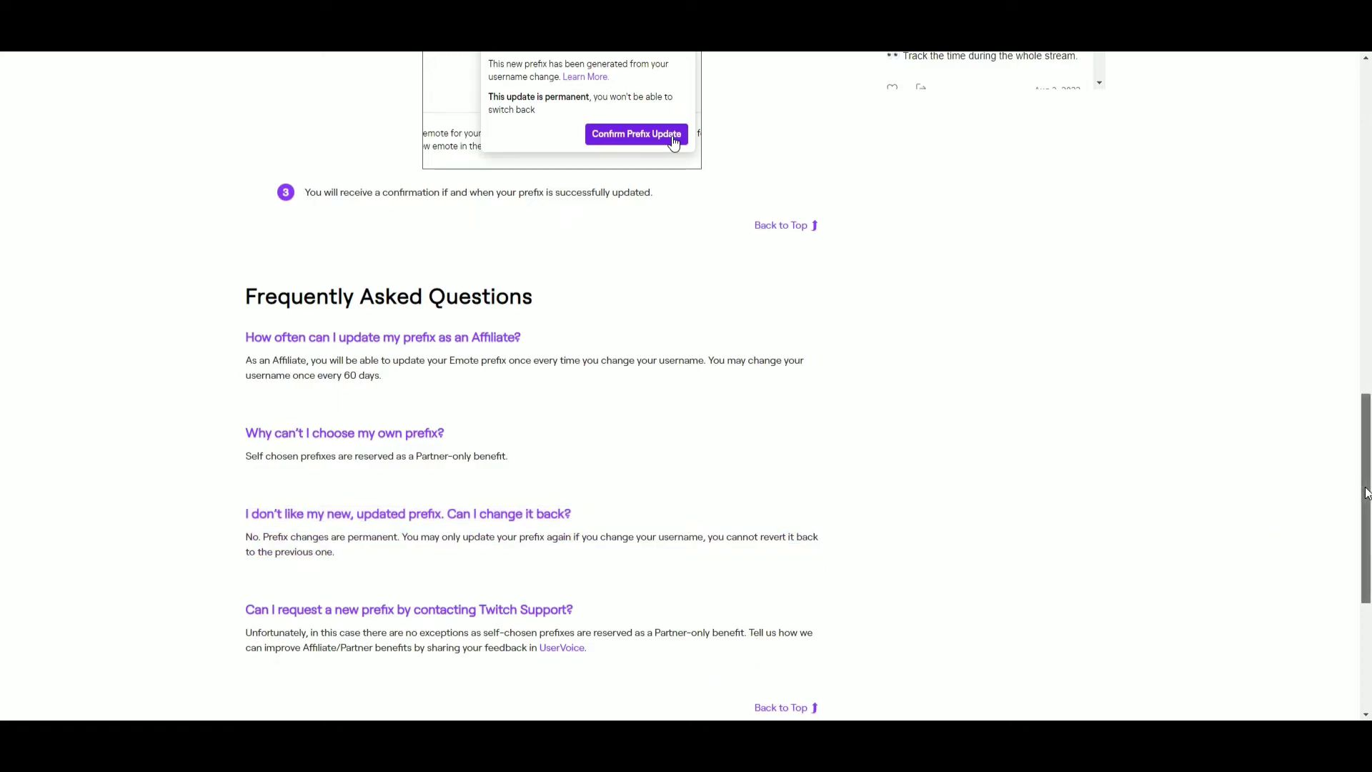
{"action": "left_click_drag", "start_coordinate": [1367, 493], "coordinate": [1367, 157]}
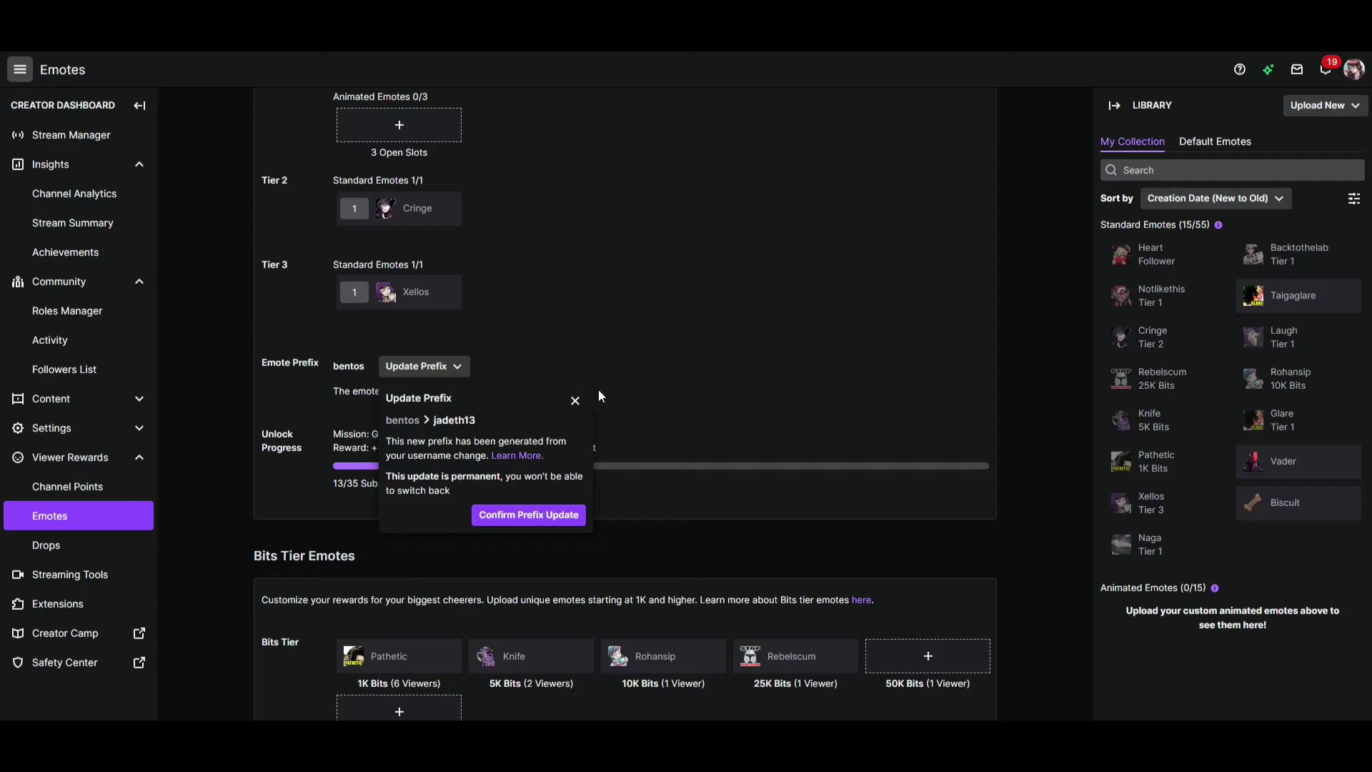
Close the Update Prefix popup without confirming, keeping the prefix bentos, and scroll up the Emotes page
{"action": "left_click", "coordinate": [576, 401]}
{"action": "scroll", "coordinate": [776, 513], "scroll_direction": "up", "scroll_amount": 2}
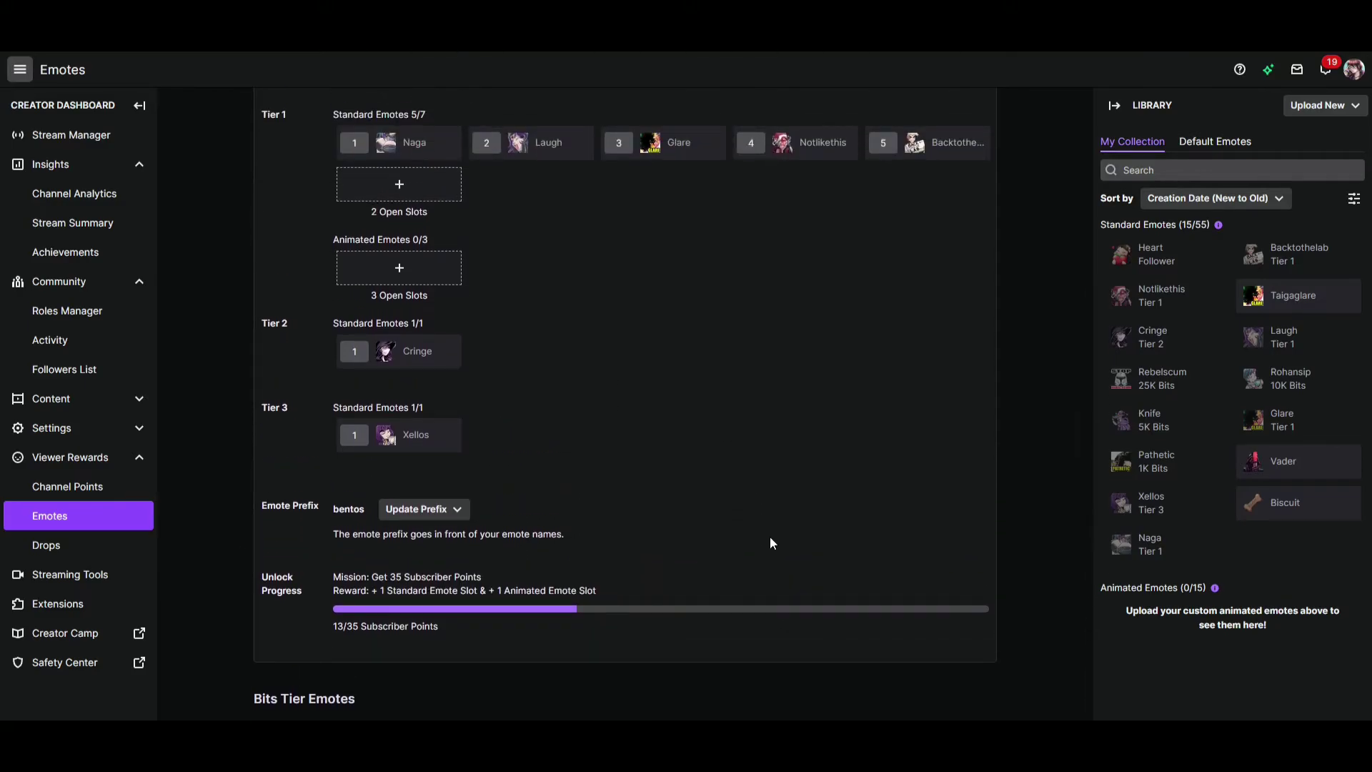
{"action": "scroll", "coordinate": [640, 543], "scroll_direction": "up", "scroll_amount": 3}
{"action": "scroll", "coordinate": [640, 547], "scroll_direction": "up", "scroll_amount": 3}
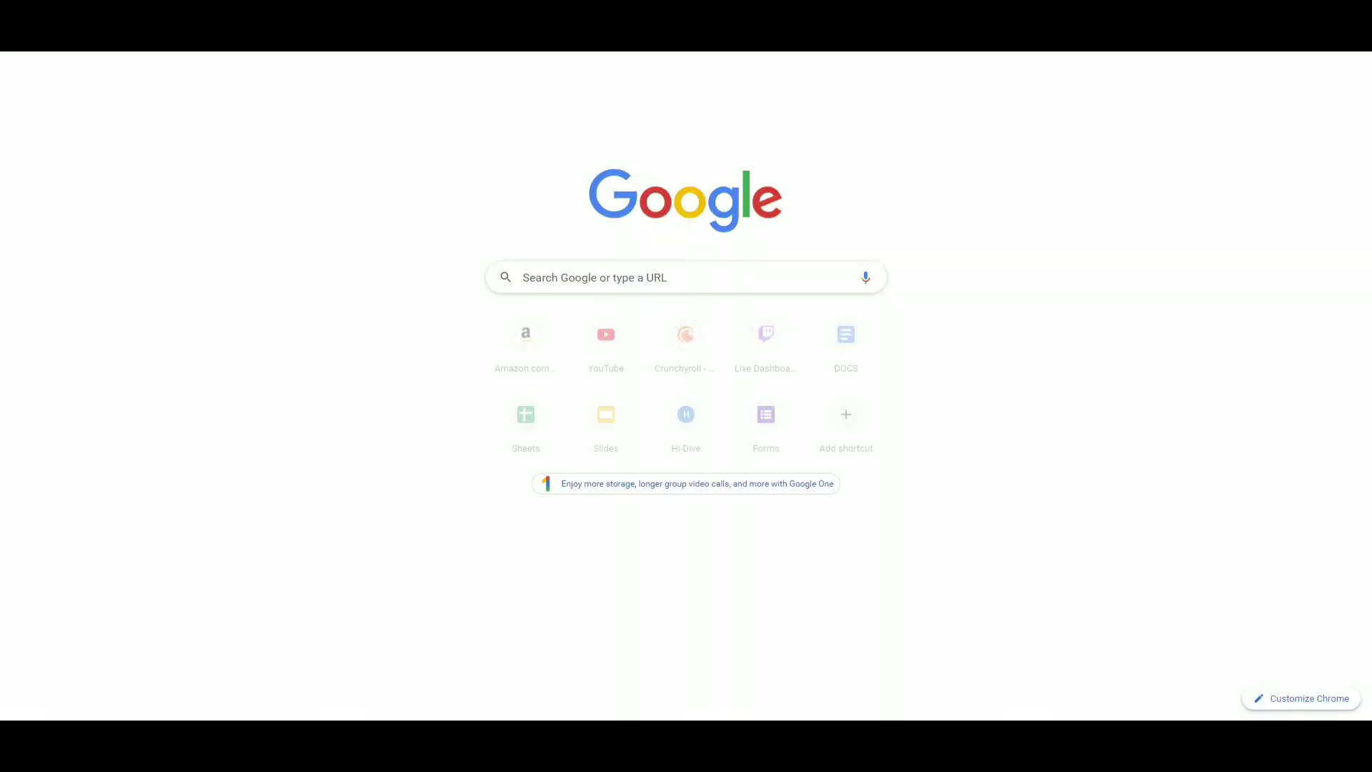
Enter 'patre' in the new tab's address bar to head to Patreon
{"action": "type", "text": "patre"}
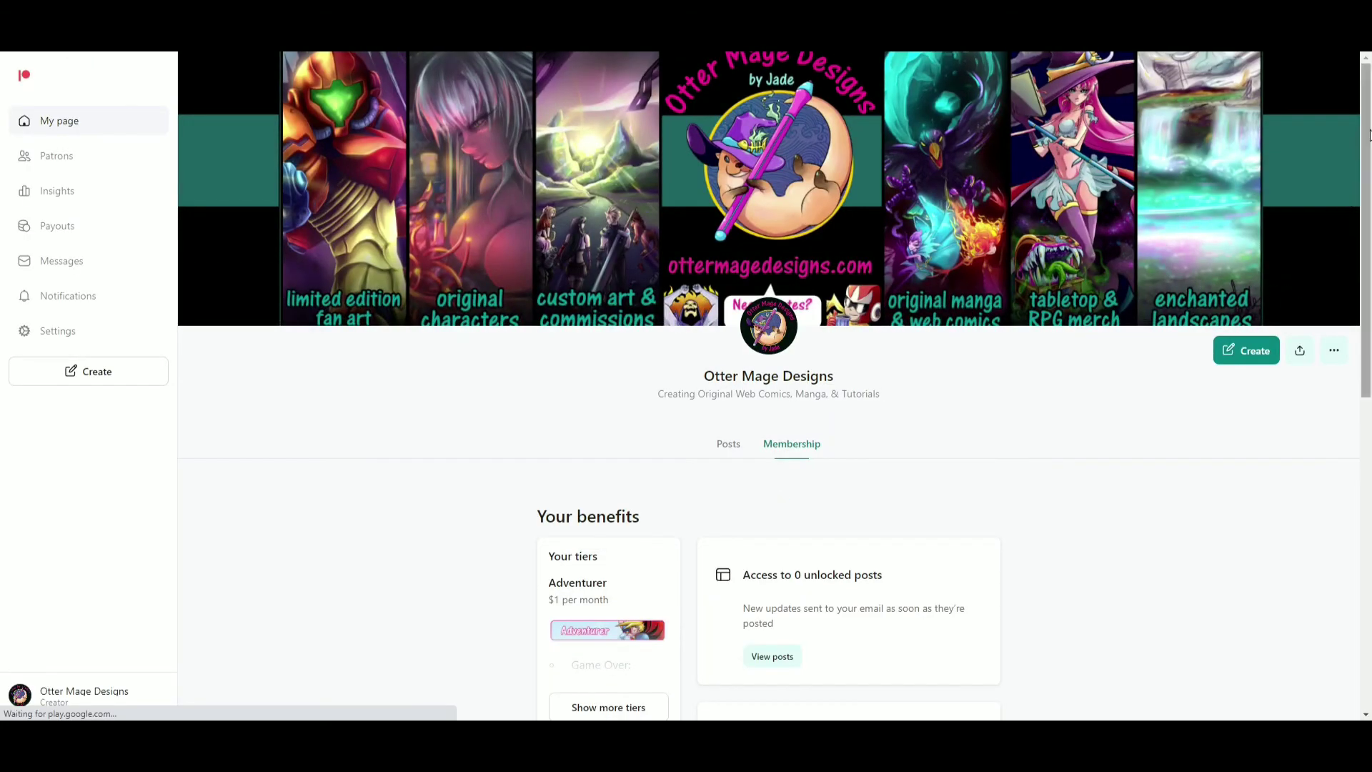
Show more tiers and review every tier's benefits from $1 Adventurer to $10 Bird of Paradise
{"action": "left_click_drag", "start_coordinate": [1368, 135], "coordinate": [1366, 231]}
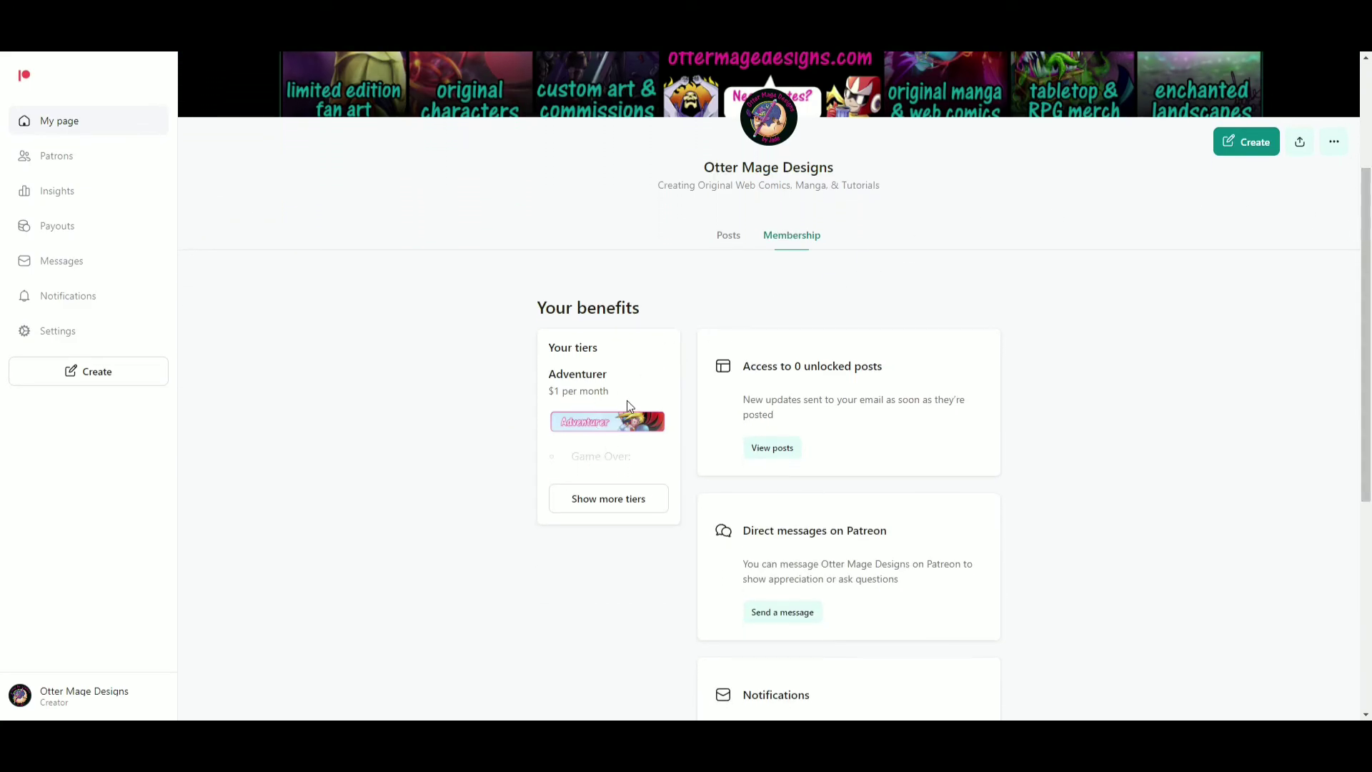
{"action": "left_click", "coordinate": [635, 499]}
{"action": "scroll", "coordinate": [647, 436], "scroll_direction": "down", "scroll_amount": 1}
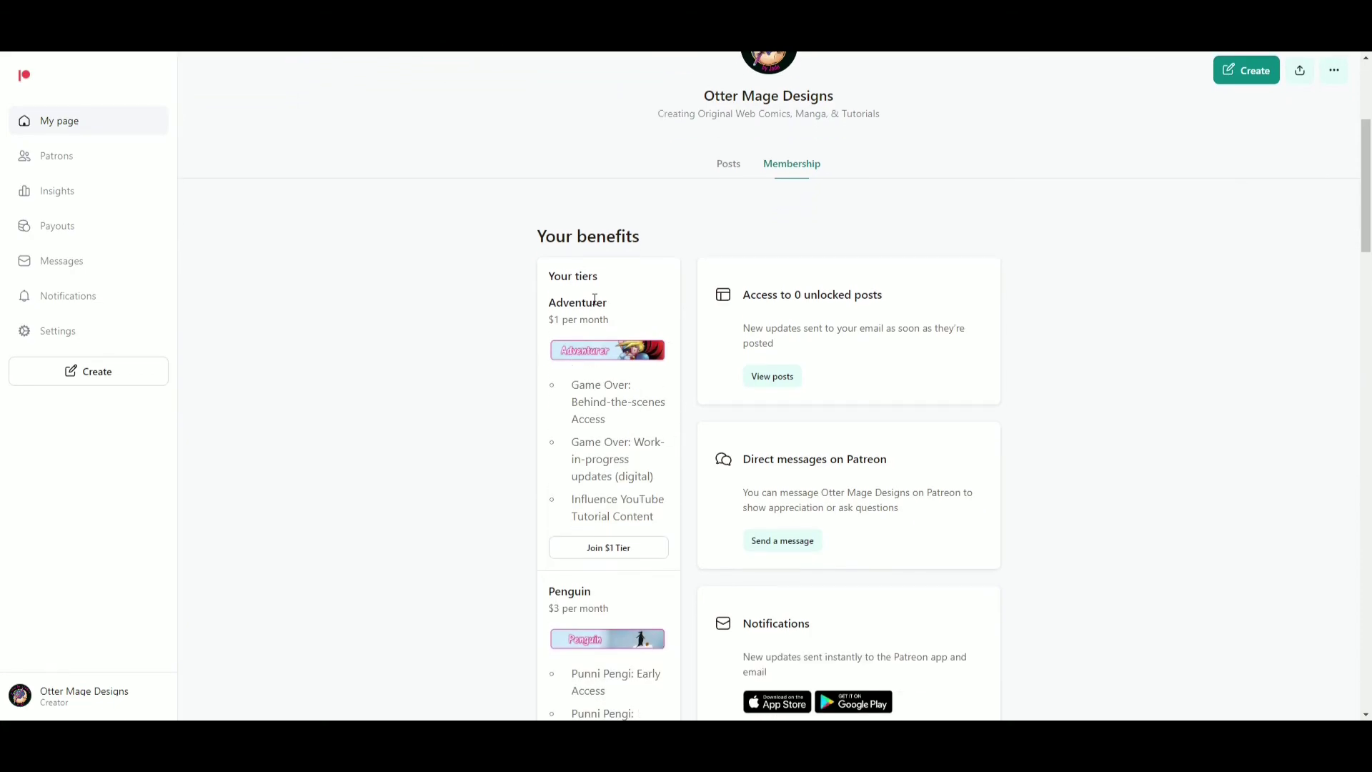
{"action": "scroll", "coordinate": [683, 393], "scroll_direction": "down", "scroll_amount": 1}
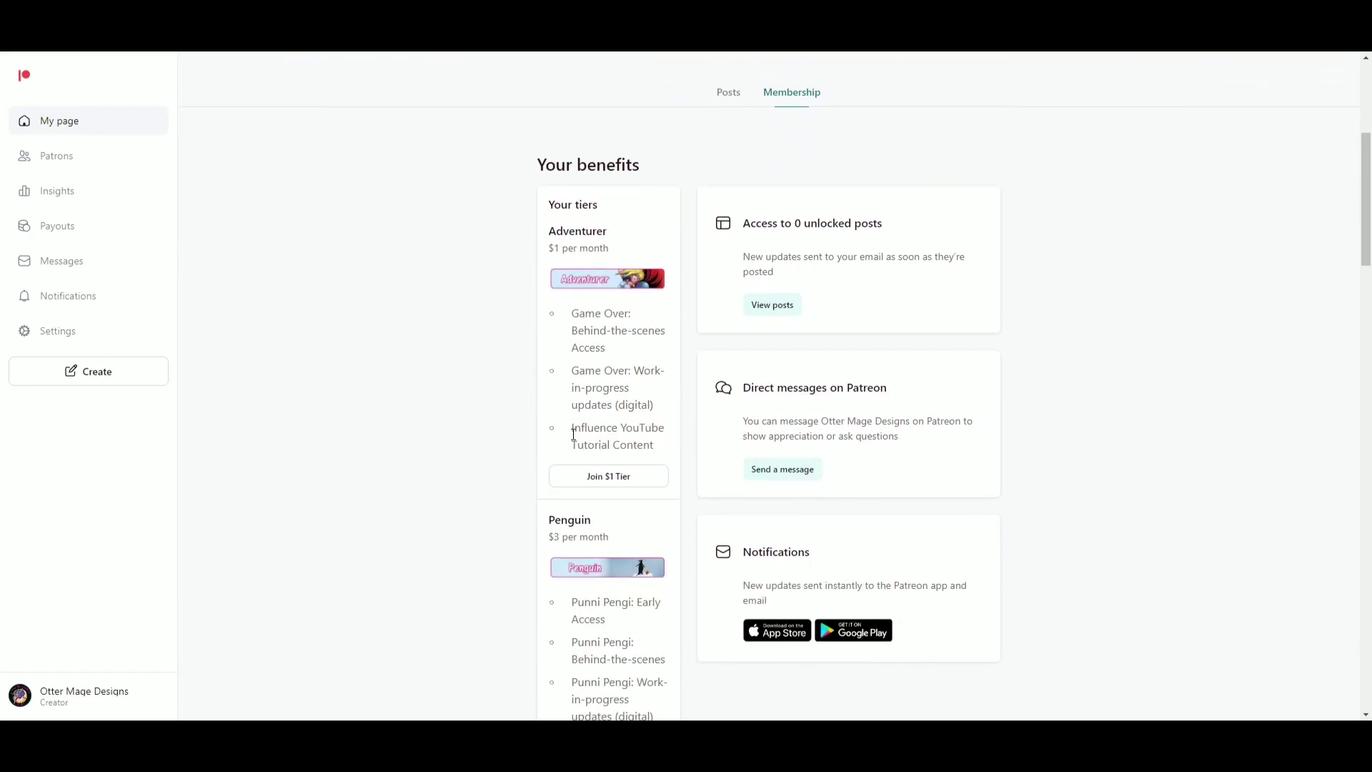
{"action": "left_click_drag", "start_coordinate": [572, 427], "coordinate": [666, 453]}
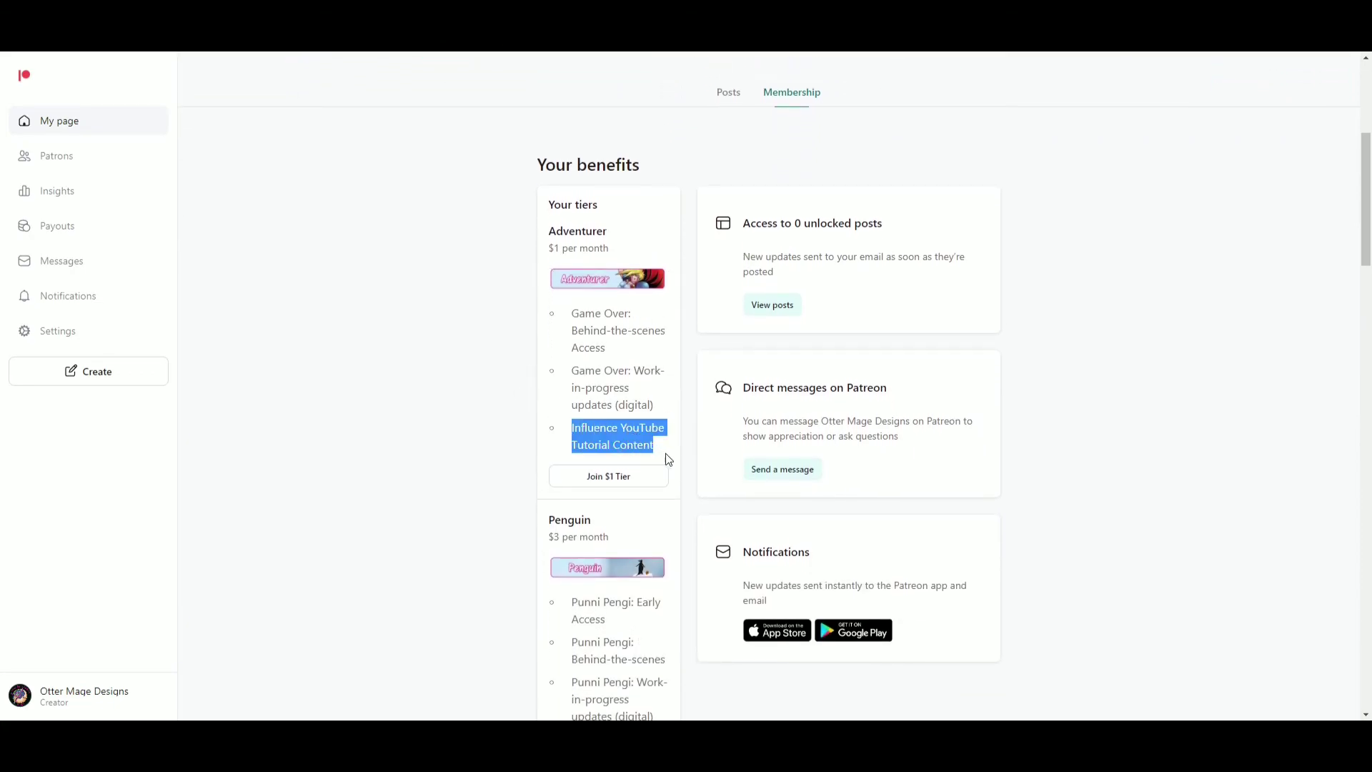
{"action": "left_click", "coordinate": [1173, 429]}
{"action": "scroll", "coordinate": [1174, 428], "scroll_direction": "down", "scroll_amount": 10}
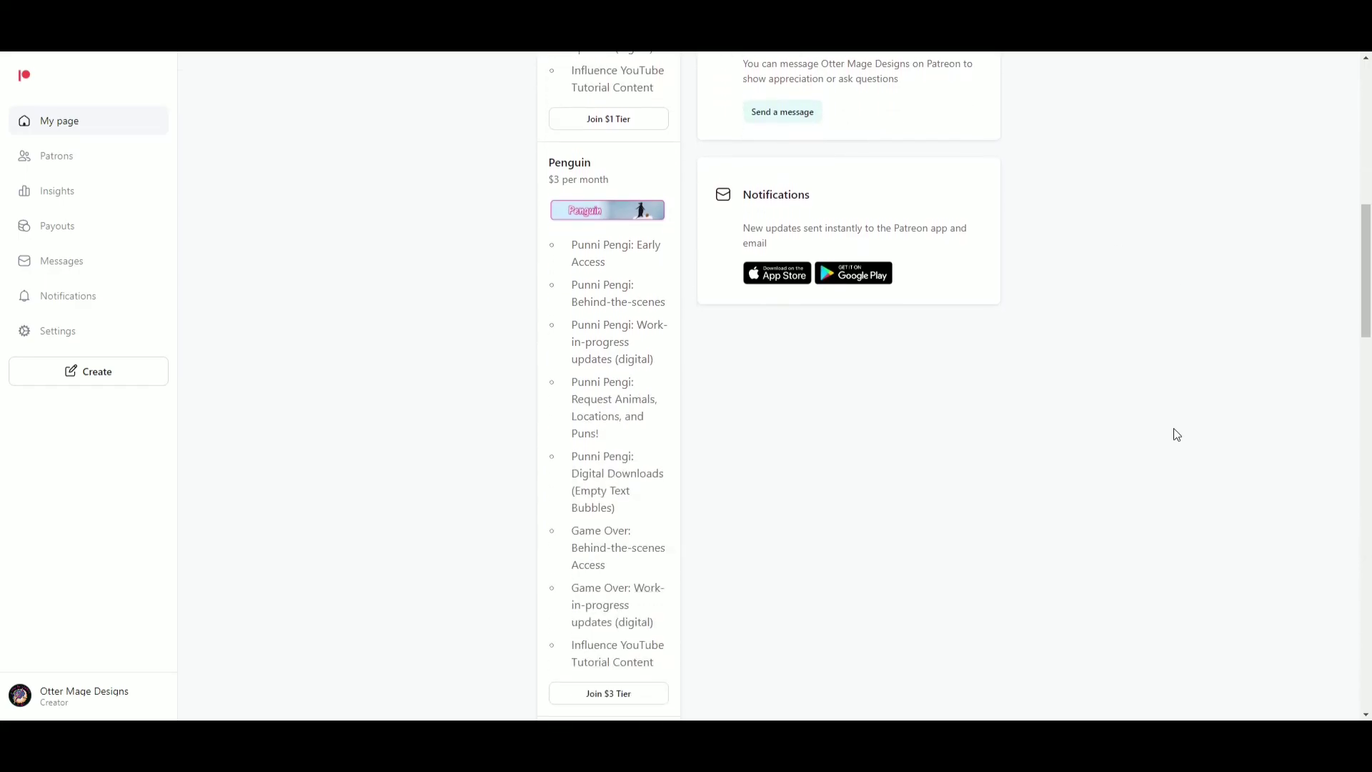
{"action": "scroll", "coordinate": [1173, 429], "scroll_direction": "down", "scroll_amount": 11}
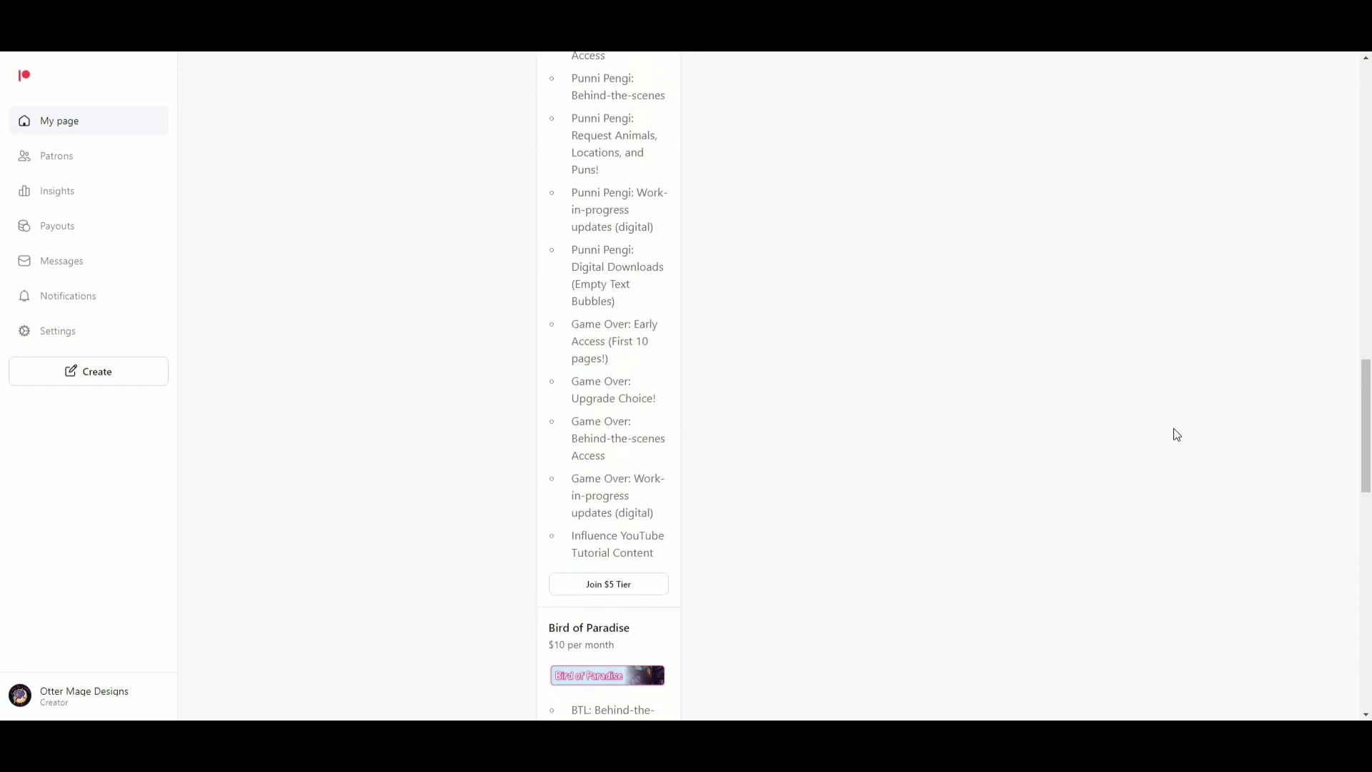
{"action": "scroll", "coordinate": [1174, 428], "scroll_direction": "down", "scroll_amount": 3}
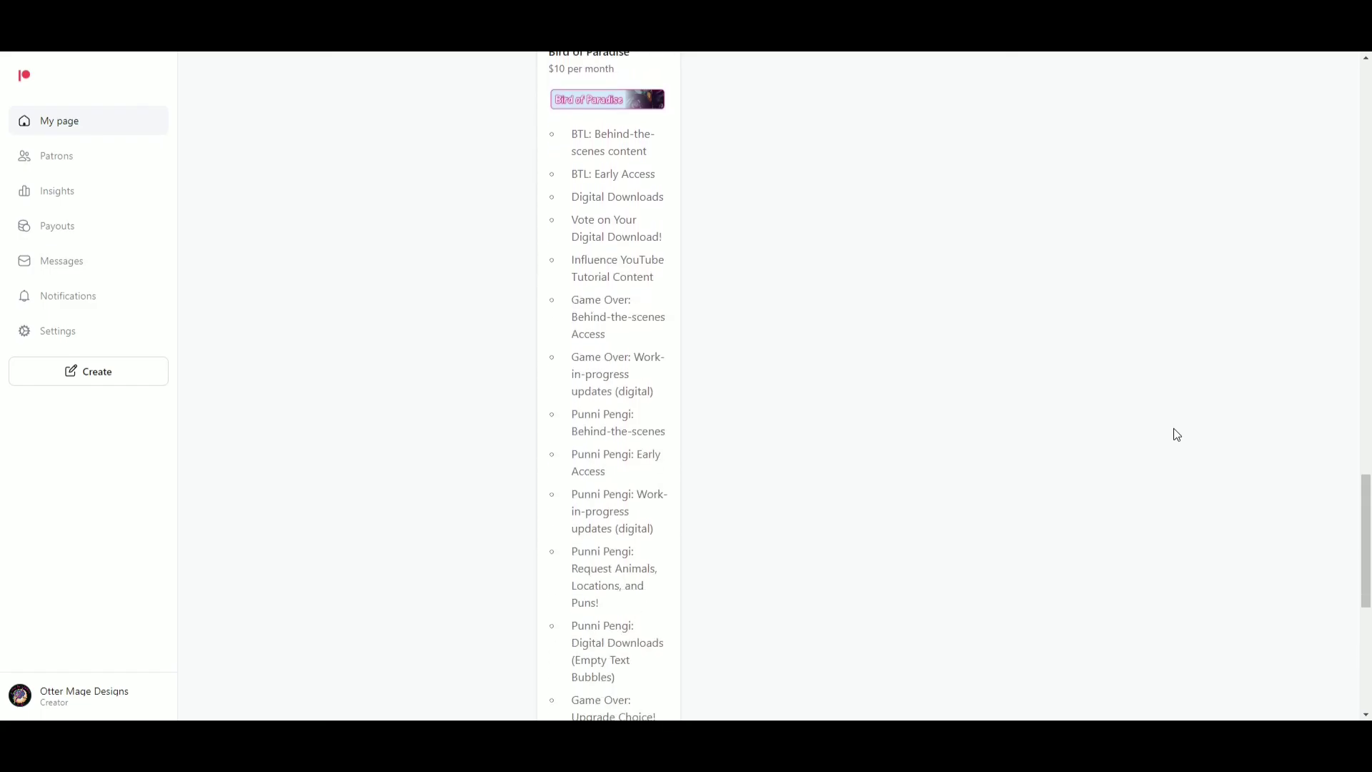
{"action": "scroll", "coordinate": [1173, 428], "scroll_direction": "up", "scroll_amount": 17}
{"action": "scroll", "coordinate": [1173, 427], "scroll_direction": "up", "scroll_amount": 10}
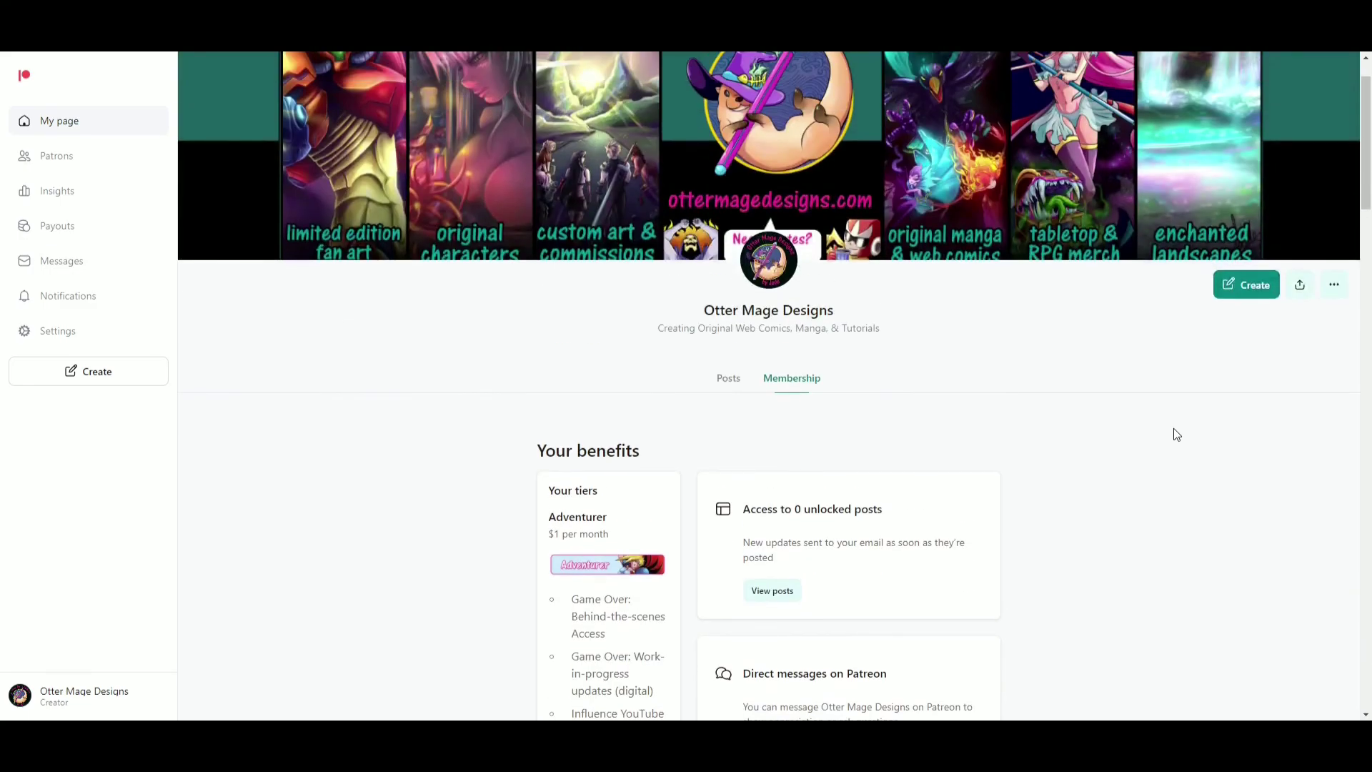